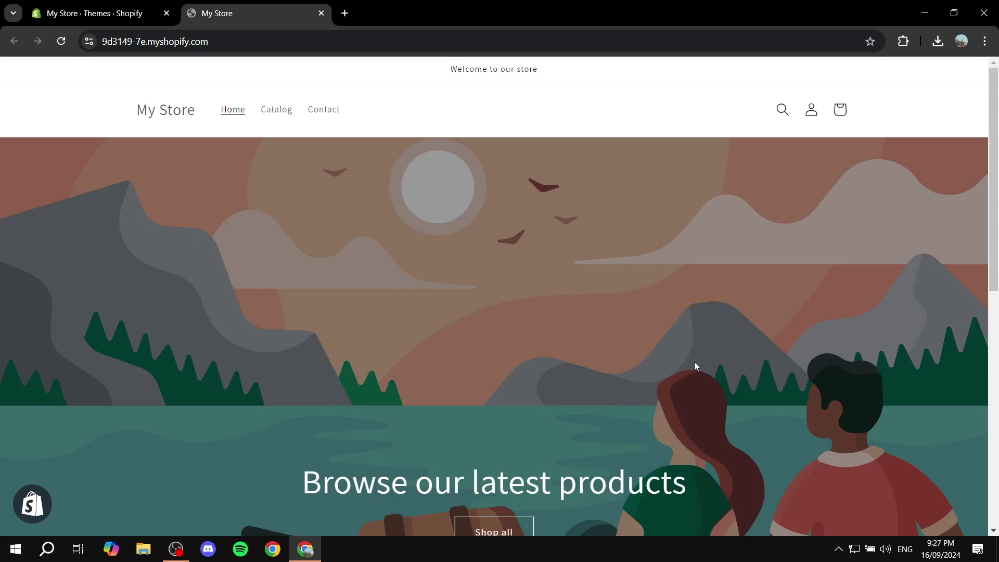
- Close the My Store storefront tab and open Add apps from the admin sidebar
{"action": "left_click_drag", "start_coordinate": [442, 73], "coordinate": [552, 72]}
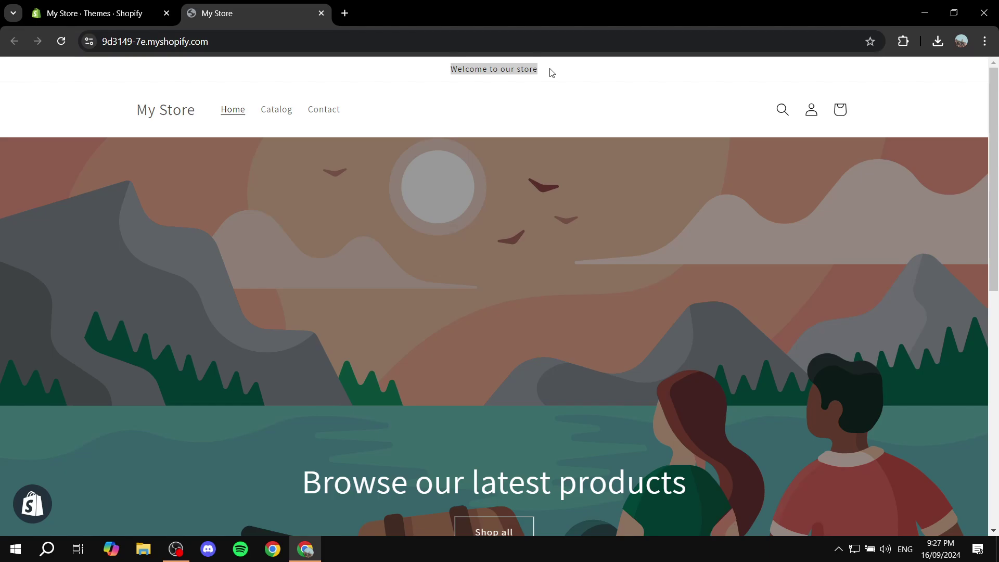
{"action": "left_click", "coordinate": [321, 14]}
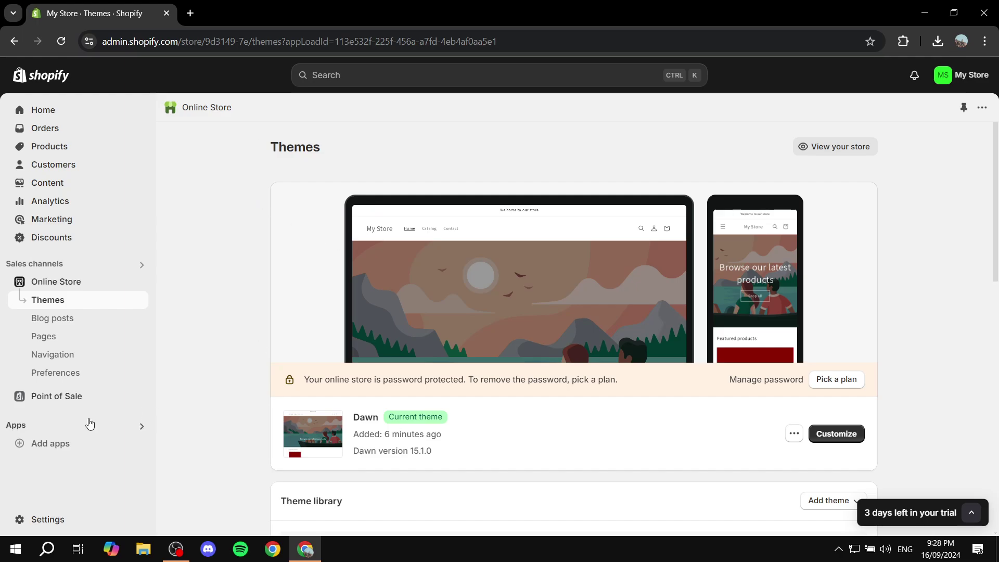
{"action": "left_click", "coordinate": [70, 446]}
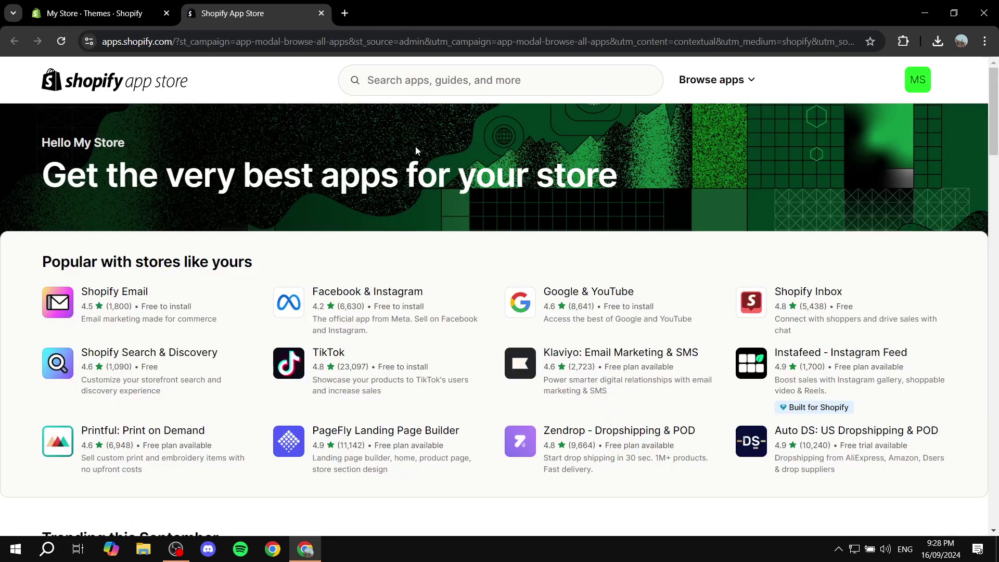
- Search the App Store for 'essential countdown' and open the Essential Countdown Timer Bar listing
{"action": "left_click", "coordinate": [463, 81]}
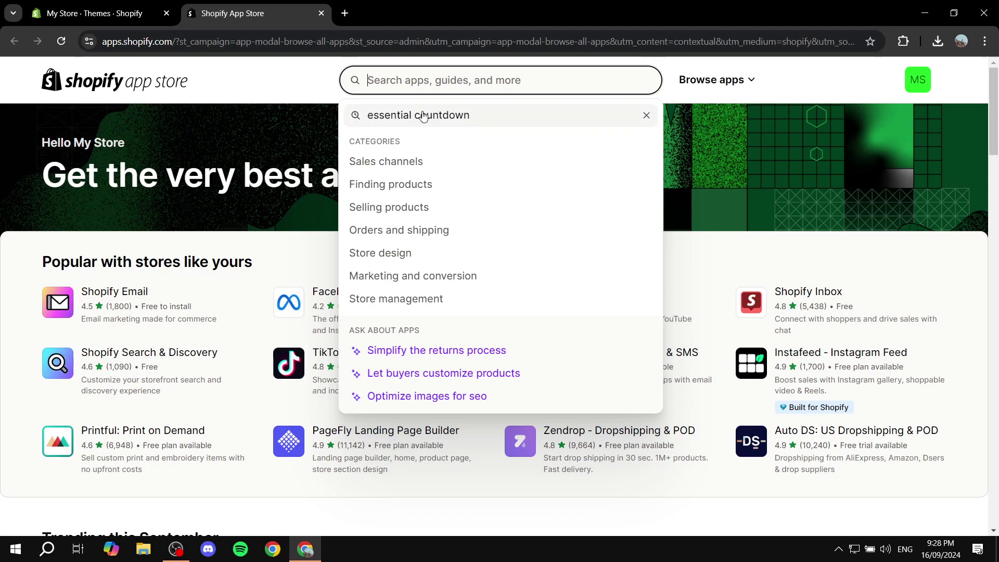
{"action": "left_click", "coordinate": [467, 118]}
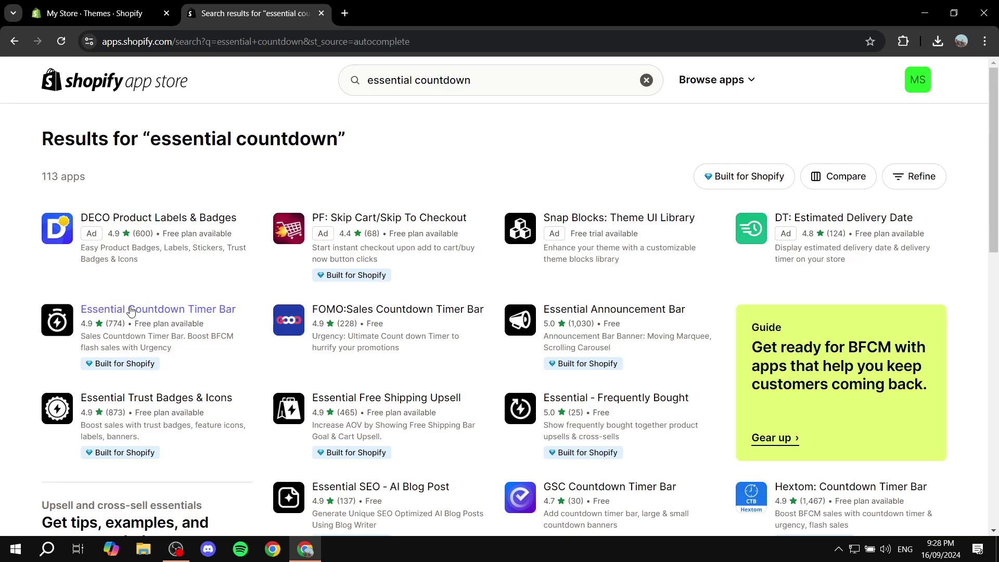
{"action": "left_click", "coordinate": [206, 316]}
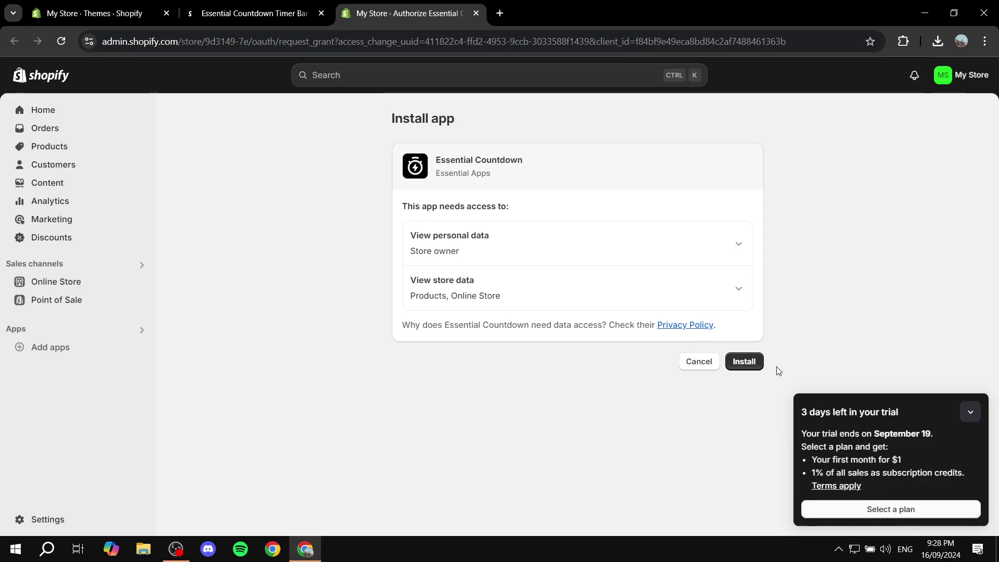
- Install Essential Countdown and collapse the trial reminder panel while the app loads
{"action": "left_click", "coordinate": [757, 362]}
{"action": "left_click", "coordinate": [970, 412]}
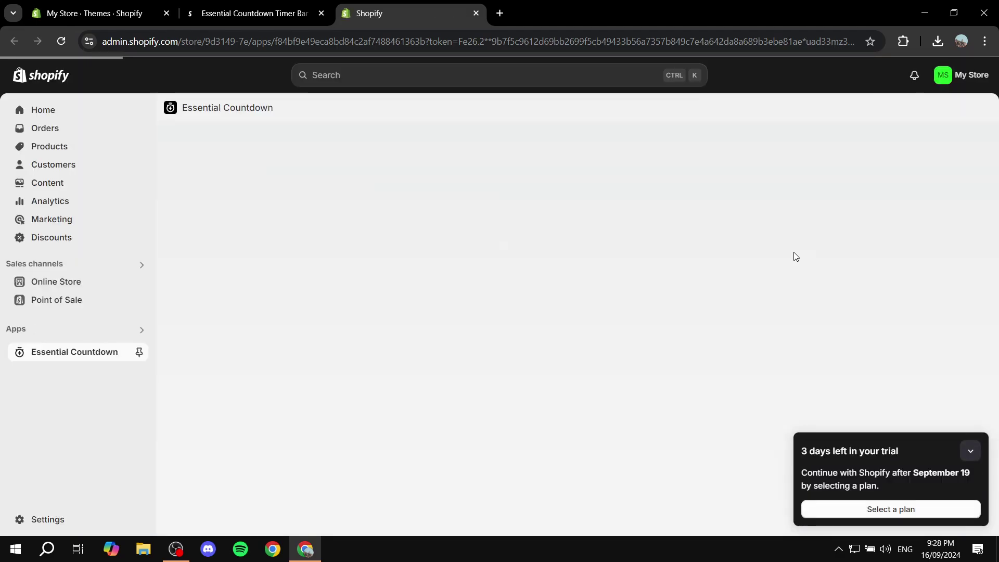
{"action": "left_click", "coordinate": [971, 418]}
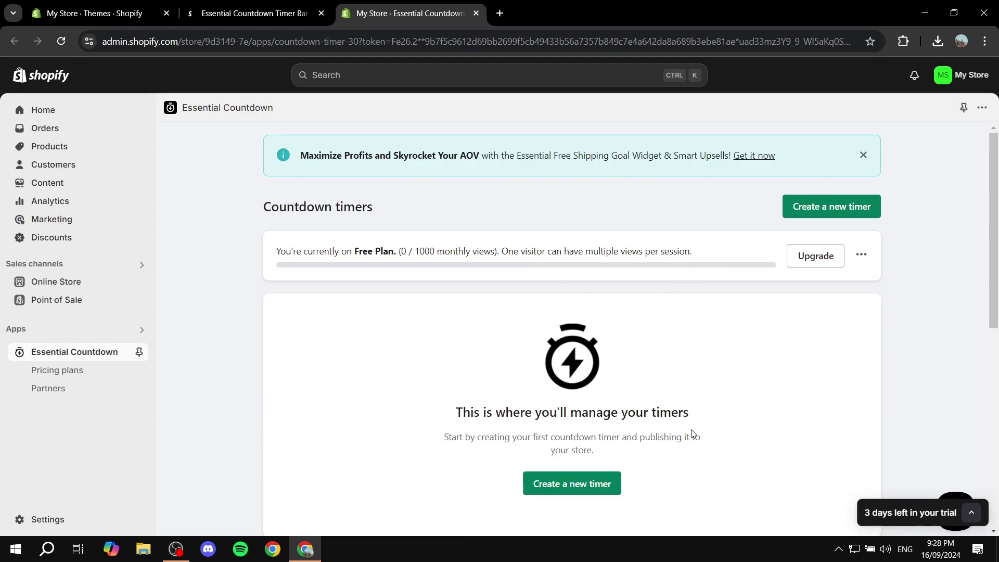
- Start a new timer and look over the Top/bottom bar timer type
{"action": "left_click", "coordinate": [587, 487]}
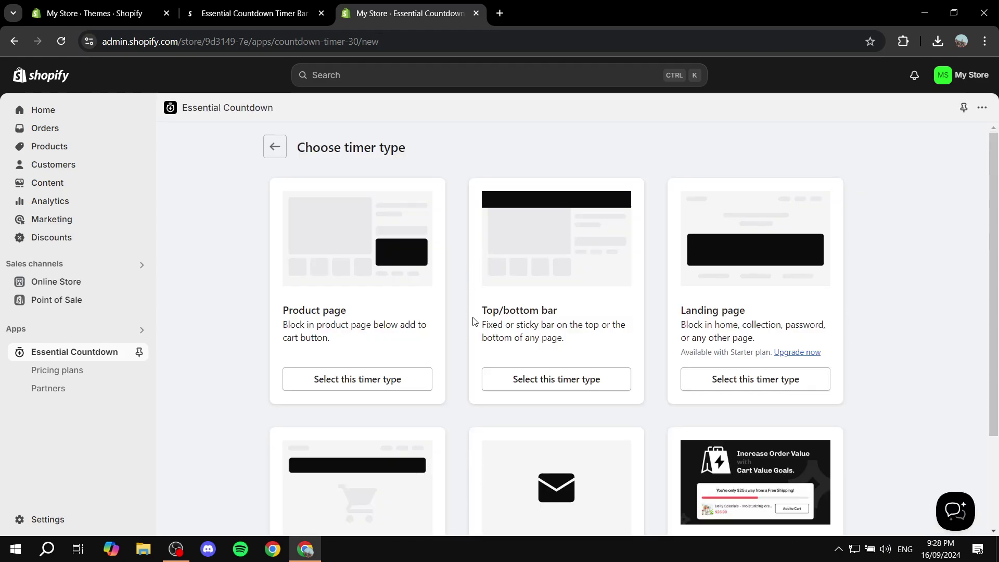
{"action": "left_click_drag", "start_coordinate": [473, 321], "coordinate": [587, 315]}
{"action": "left_click", "coordinate": [588, 315]}
{"action": "left_click_drag", "start_coordinate": [474, 315], "coordinate": [573, 310]}
{"action": "left_click", "coordinate": [579, 308]}
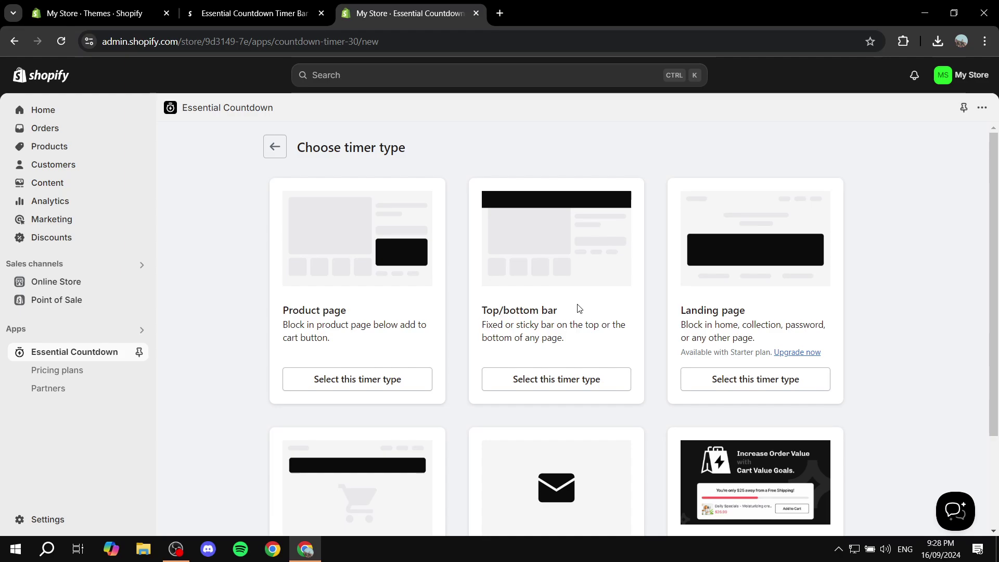
- Choose the Top/bottom bar timer type and name the countdown 'Example'
{"action": "left_click", "coordinate": [550, 380]}
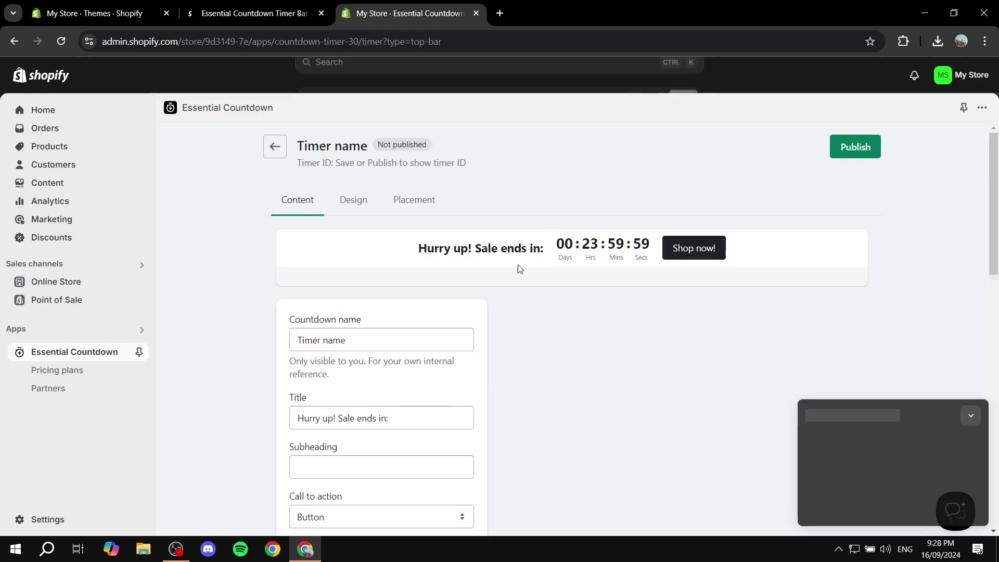
{"action": "left_click_drag", "start_coordinate": [404, 333], "coordinate": [189, 347]}
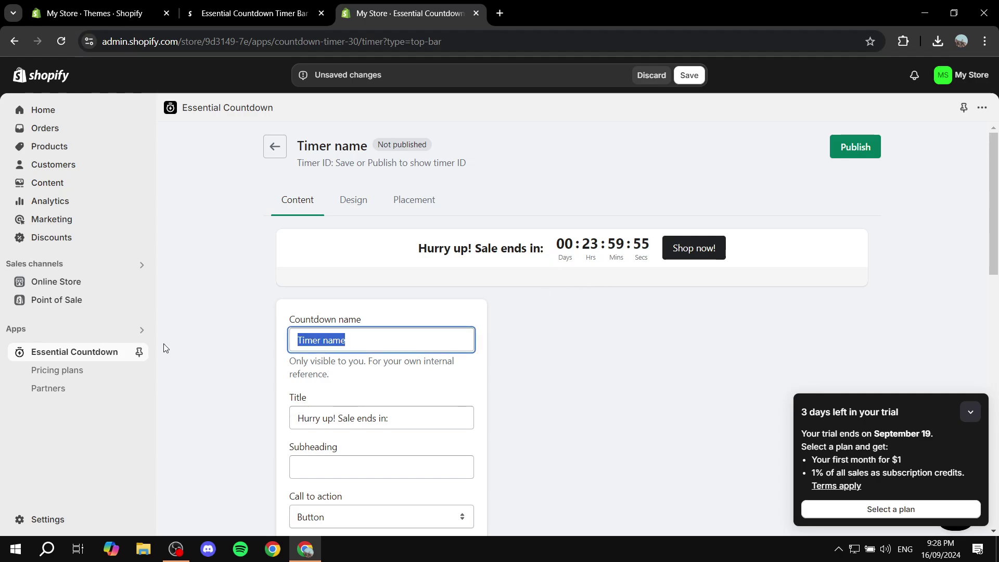
{"action": "type", "text": "Example"}
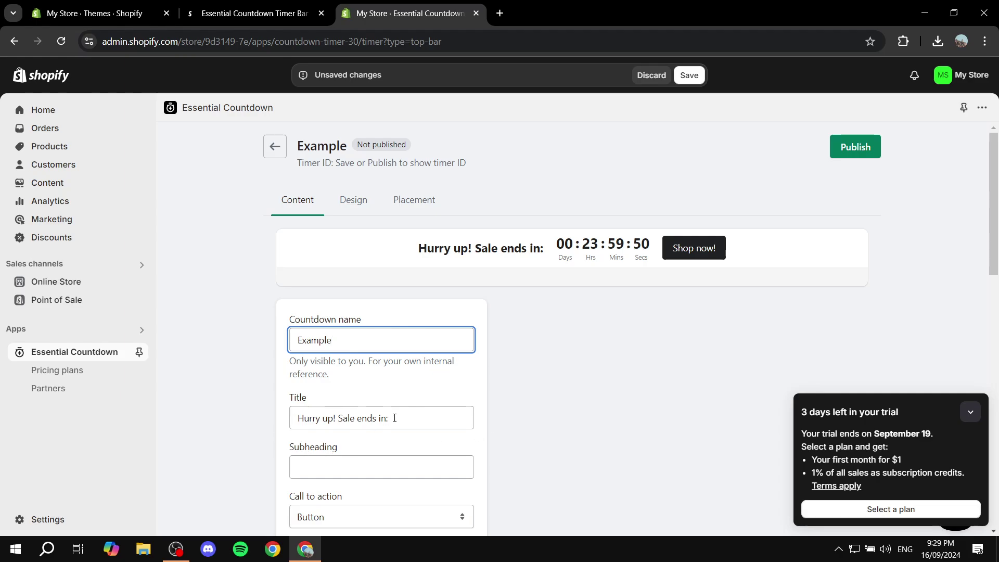
{"action": "left_click", "coordinate": [972, 414]}
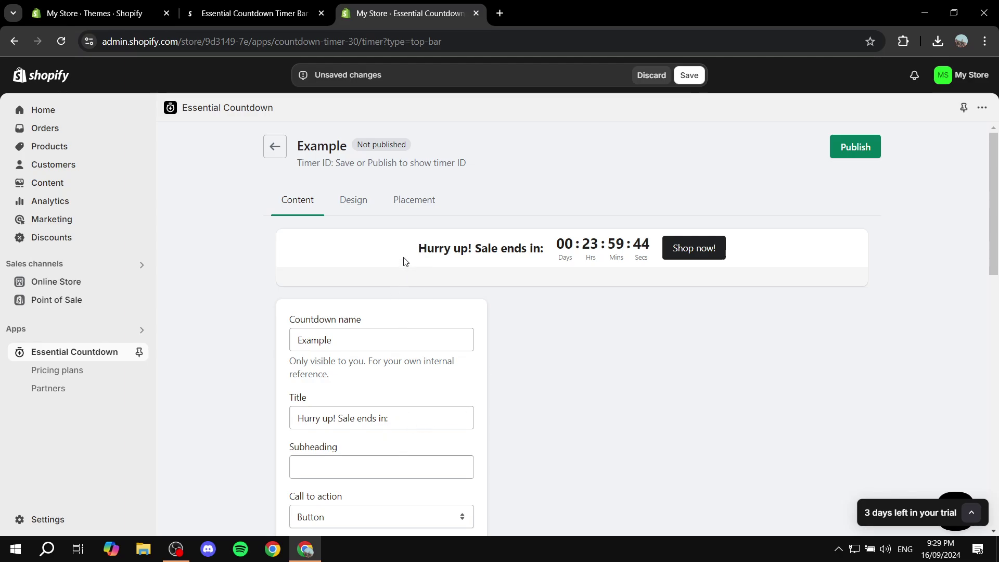
- Replace the timer title 'Hurry up! Sale ends in:' with 'Test'
{"action": "left_click_drag", "start_coordinate": [405, 259], "coordinate": [479, 373]}
{"action": "left_click_drag", "start_coordinate": [397, 415], "coordinate": [120, 418]}
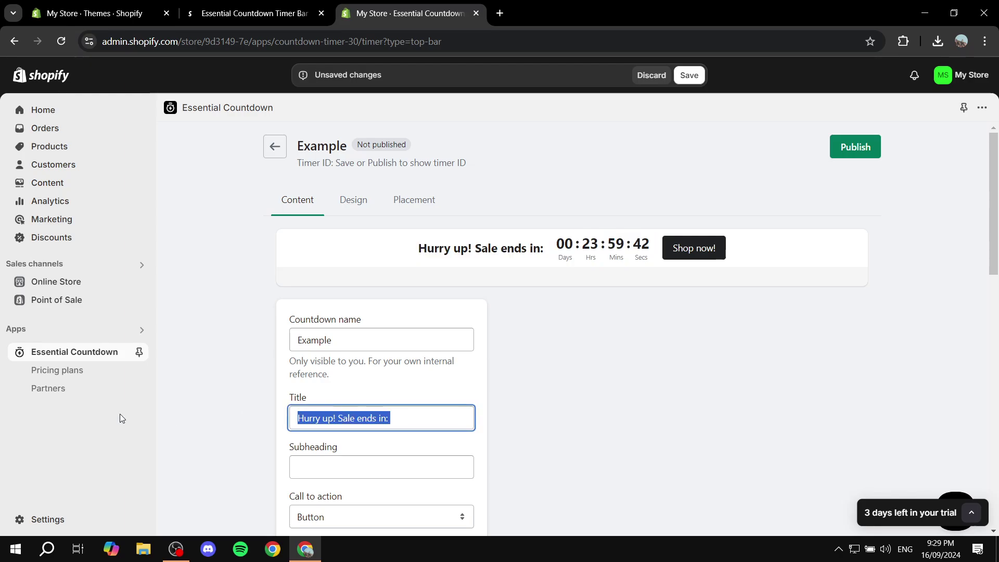
{"action": "key", "text": "BackSpace"}
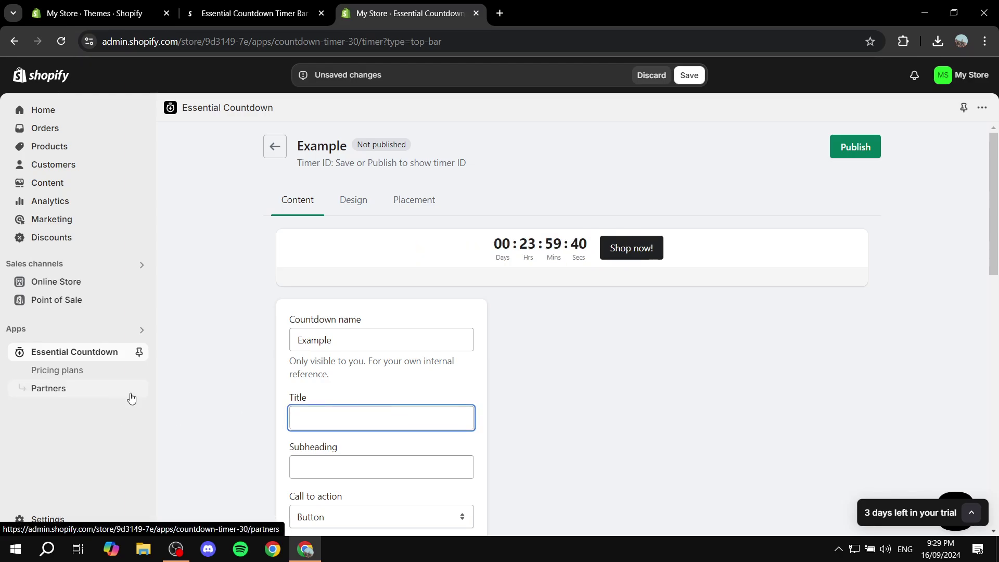
{"action": "type", "text": "Test"}
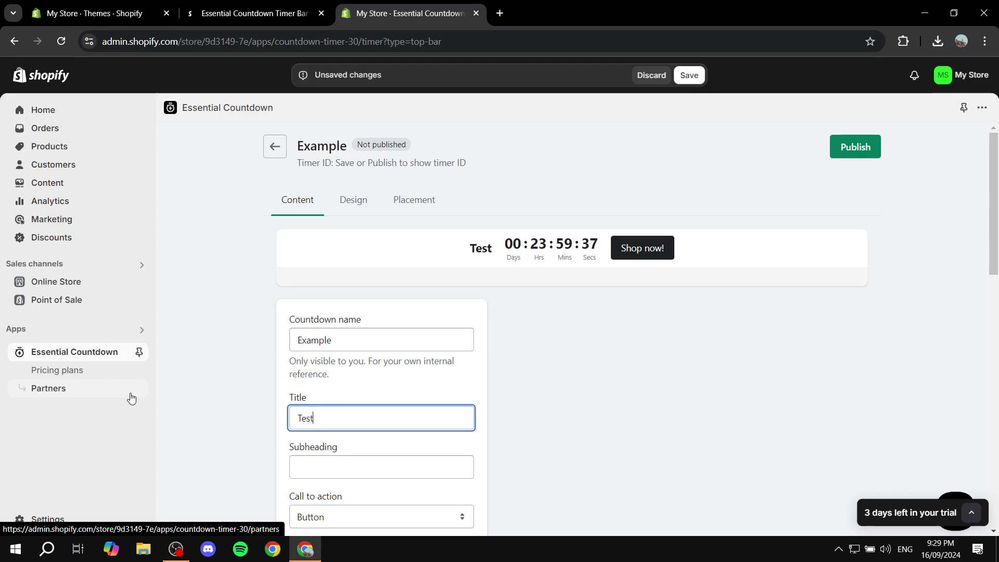
{"action": "left_click", "coordinate": [570, 359]}
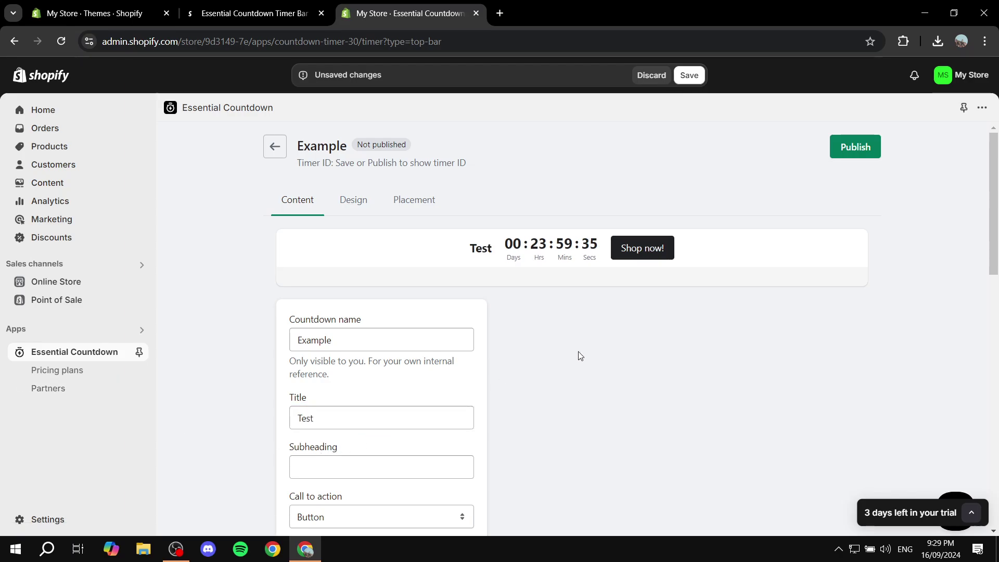
- Add the subheading 'Text' and keep the call to action as a button
{"action": "scroll", "coordinate": [578, 354], "scroll_direction": "down", "scroll_amount": 1}
{"action": "left_click", "coordinate": [345, 330]}
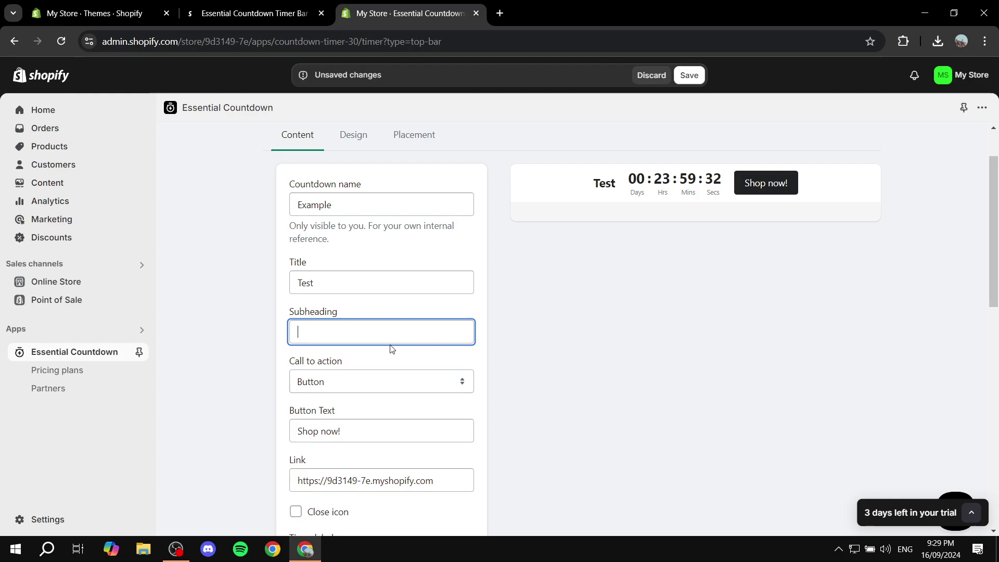
{"action": "type", "text": "Text"}
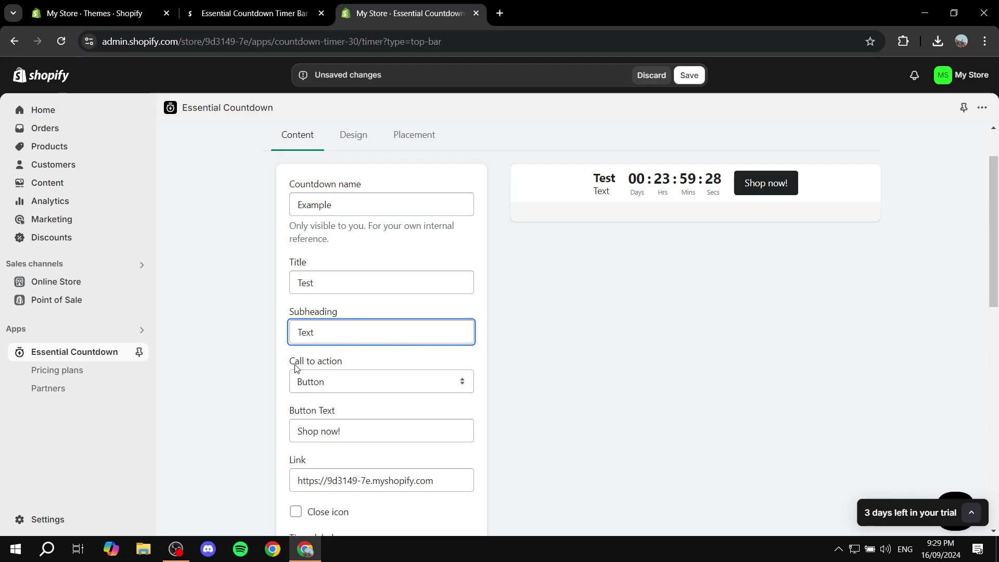
{"action": "left_click_drag", "start_coordinate": [278, 367], "coordinate": [375, 368]}
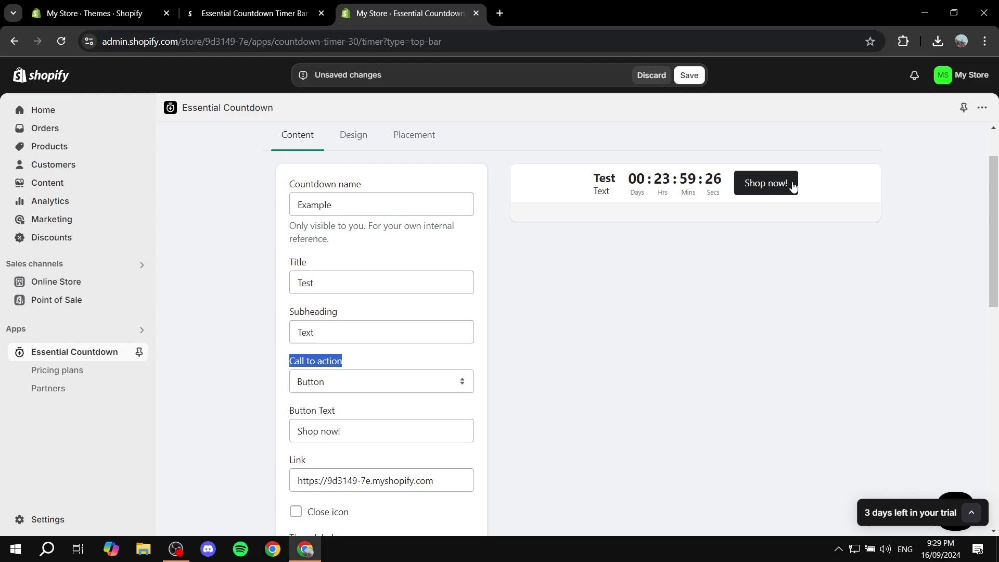
{"action": "left_click", "coordinate": [375, 388]}
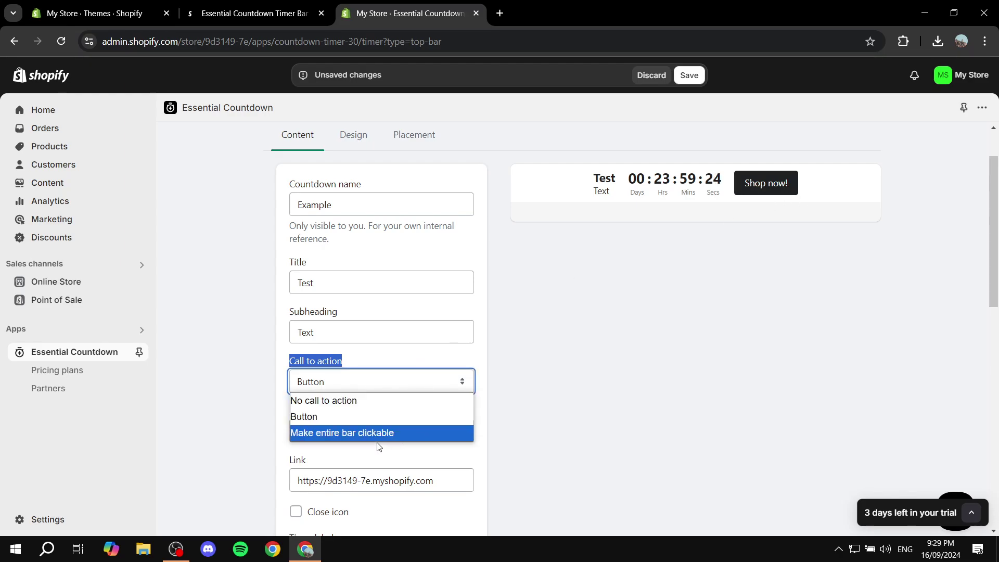
{"action": "left_click", "coordinate": [368, 433]}
{"action": "left_click", "coordinate": [390, 387]}
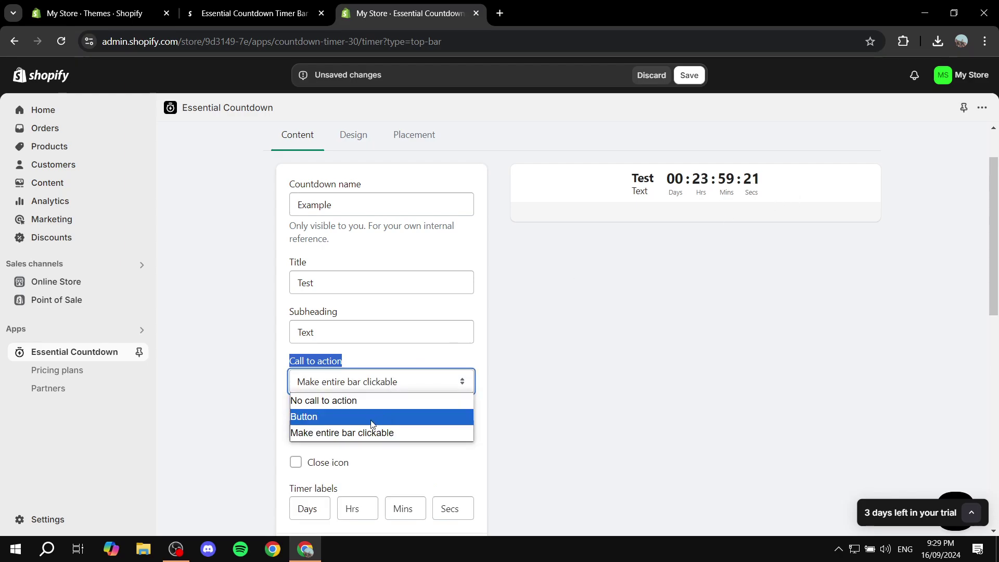
{"action": "left_click", "coordinate": [356, 422]}
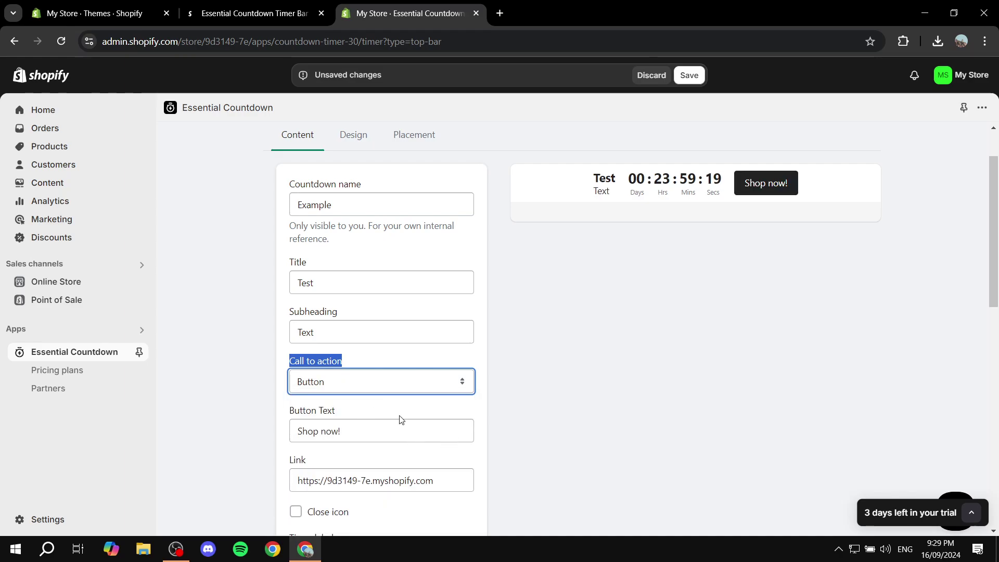
- Set the button text to 'Get it now!'
{"action": "left_click", "coordinate": [345, 432]}
{"action": "key", "text": "ctrl+a"}
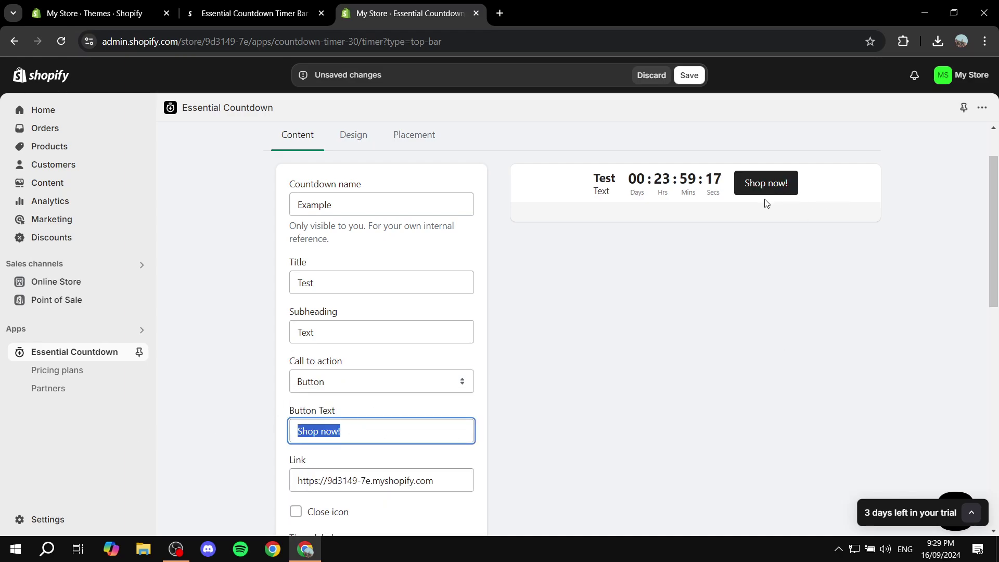
{"action": "type", "text": "Buy"}
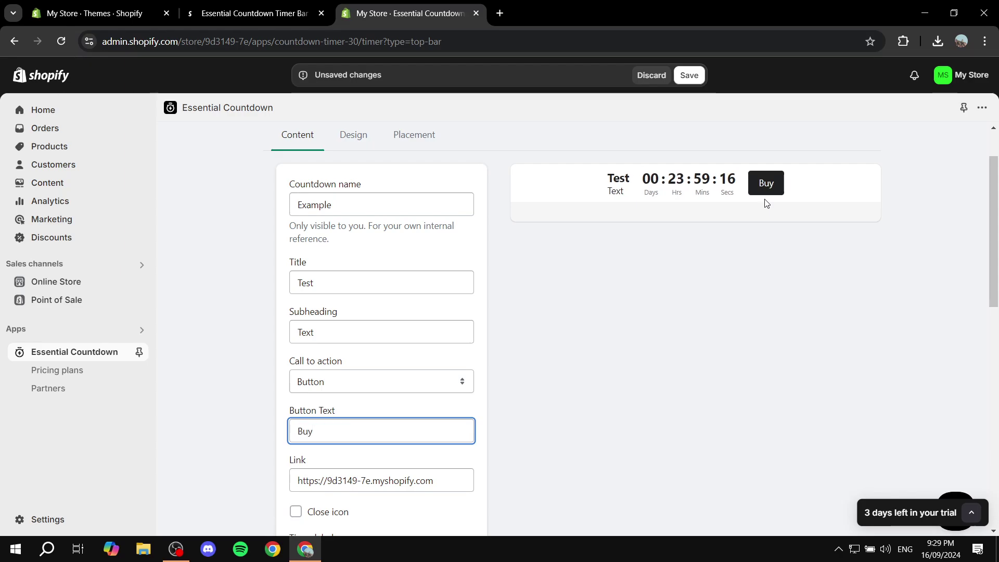
{"action": "type", "text": " it"}
{"action": "key", "text": "BackSpace"}
{"action": "key", "text": "BackSpace"}
{"action": "key", "text": "BackSpace"}
{"action": "key", "text": "BackSpace"}
{"action": "key", "text": "BackSpace"}
{"action": "key", "text": "BackSpace"}
{"action": "type", "text": "G"}
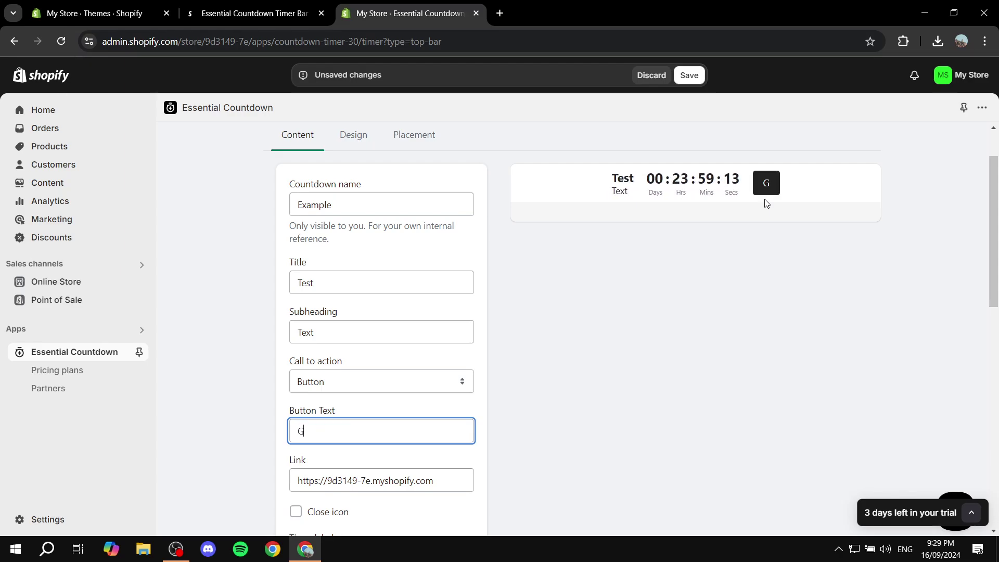
{"action": "type", "text": "et it now!"}
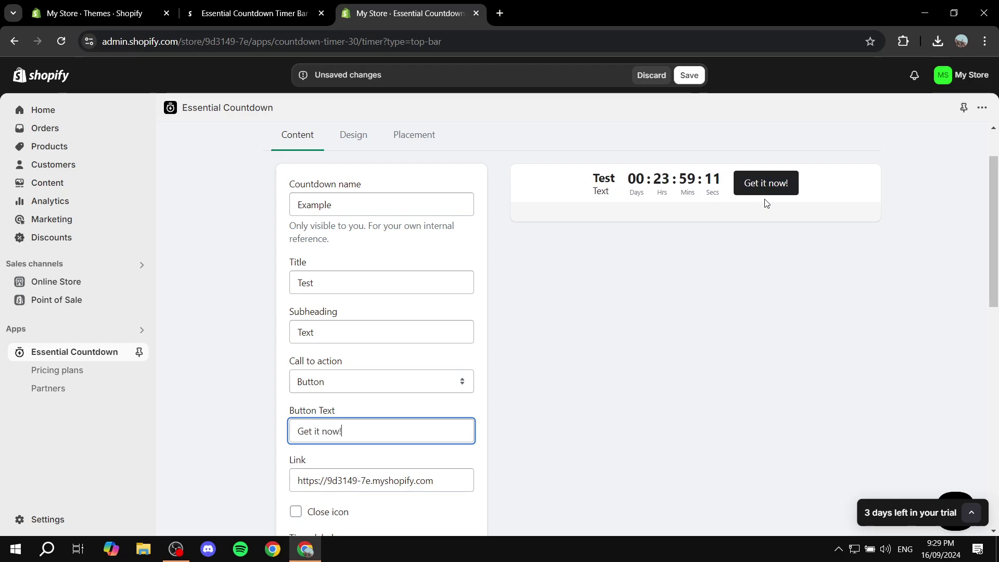
{"action": "scroll", "coordinate": [583, 356], "scroll_direction": "down", "scroll_amount": 3}
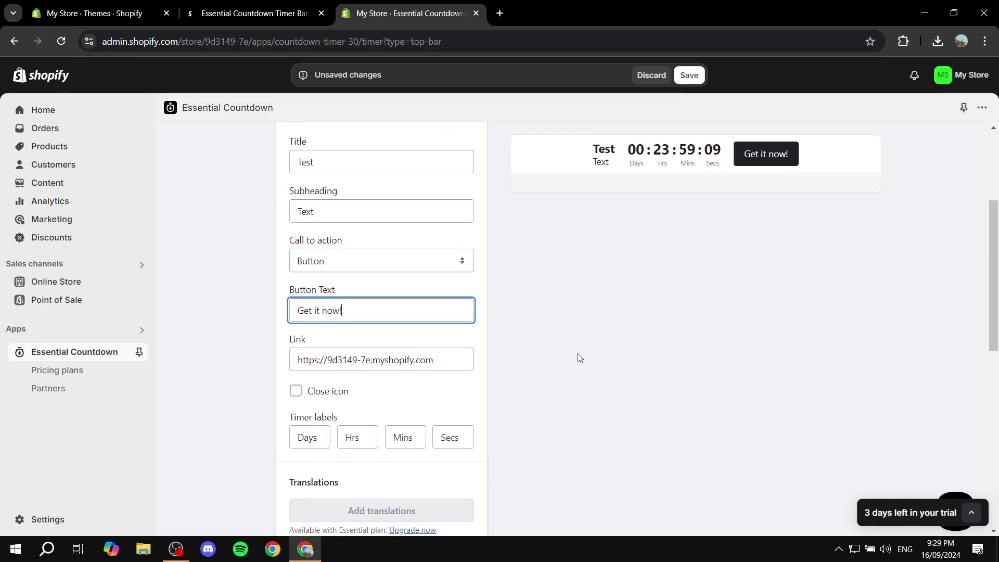
{"action": "left_click", "coordinate": [579, 357]}
- Replace the button link with Google.com
{"action": "left_click_drag", "start_coordinate": [276, 337], "coordinate": [316, 332]}
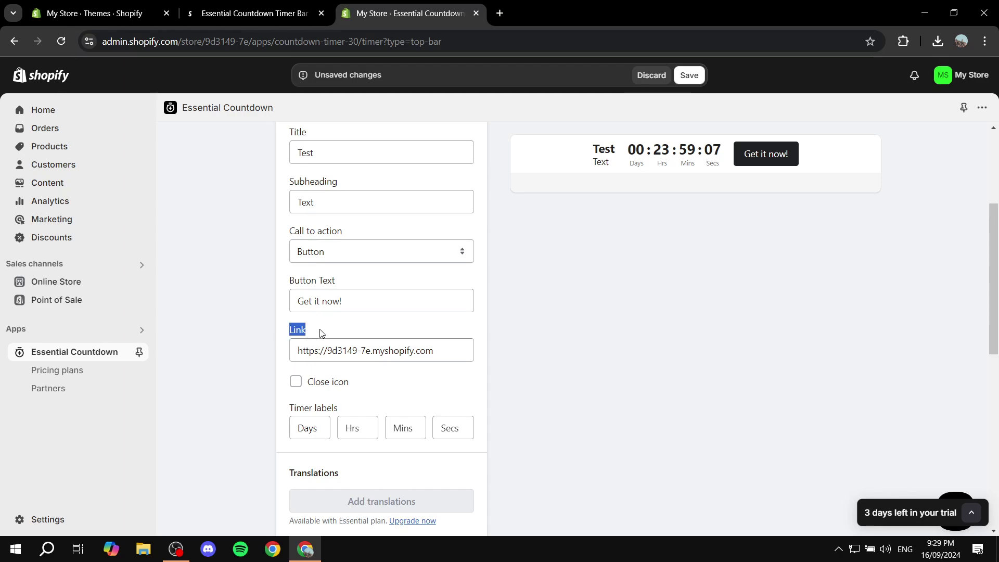
{"action": "left_click", "coordinate": [319, 333]}
{"action": "left_click_drag", "start_coordinate": [432, 345], "coordinate": [346, 343]}
{"action": "type", "text": "Goolge"}
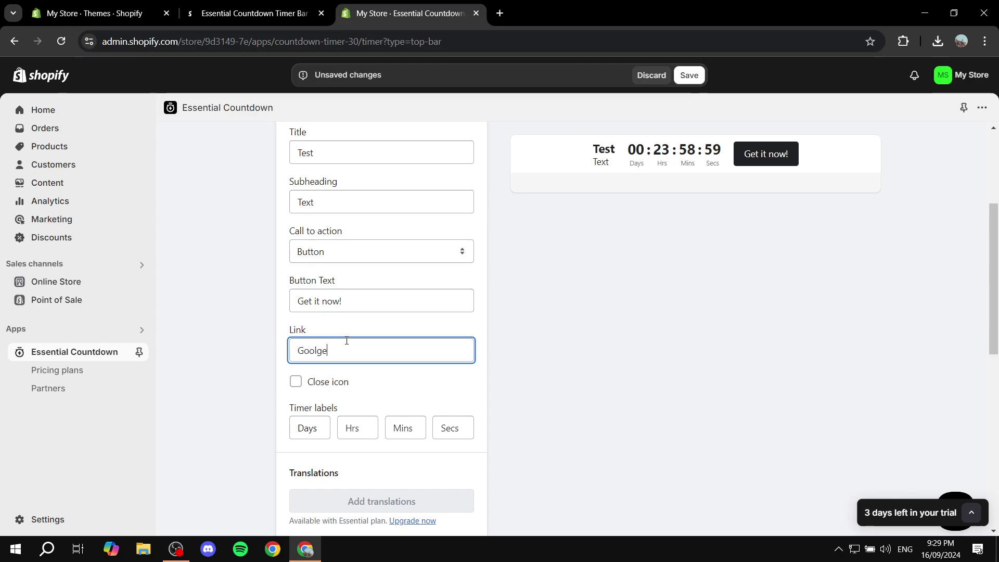
{"action": "key", "text": "BackSpace"}
{"action": "key", "text": "BackSpace"}
{"action": "key", "text": "BackSpace"}
{"action": "type", "text": "gle.com"}
{"action": "left_click", "coordinate": [586, 331]}
- Rename the Hrs timer label to 'Hours'
{"action": "scroll", "coordinate": [578, 330], "scroll_direction": "down", "scroll_amount": 2}
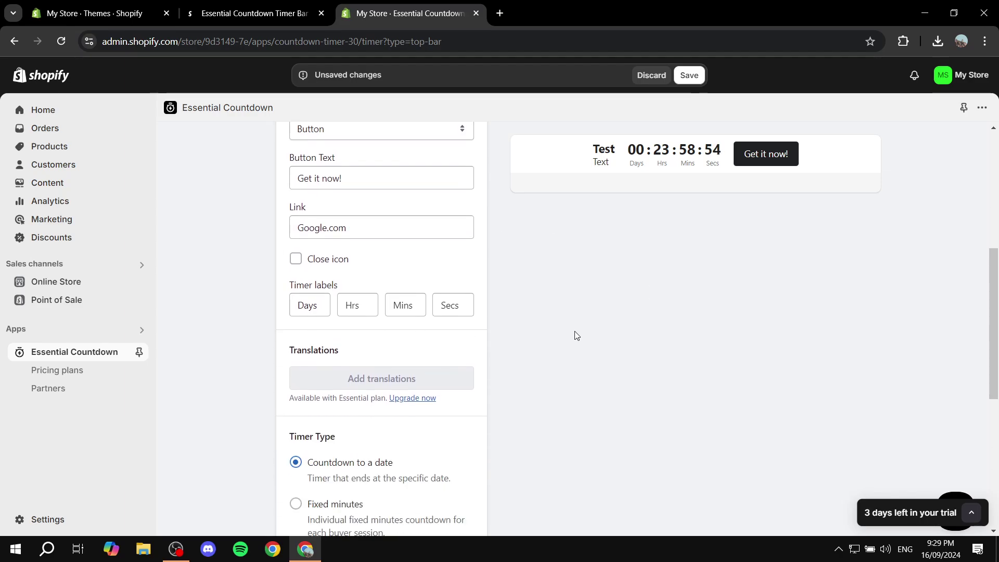
{"action": "double_click", "coordinate": [636, 164]}
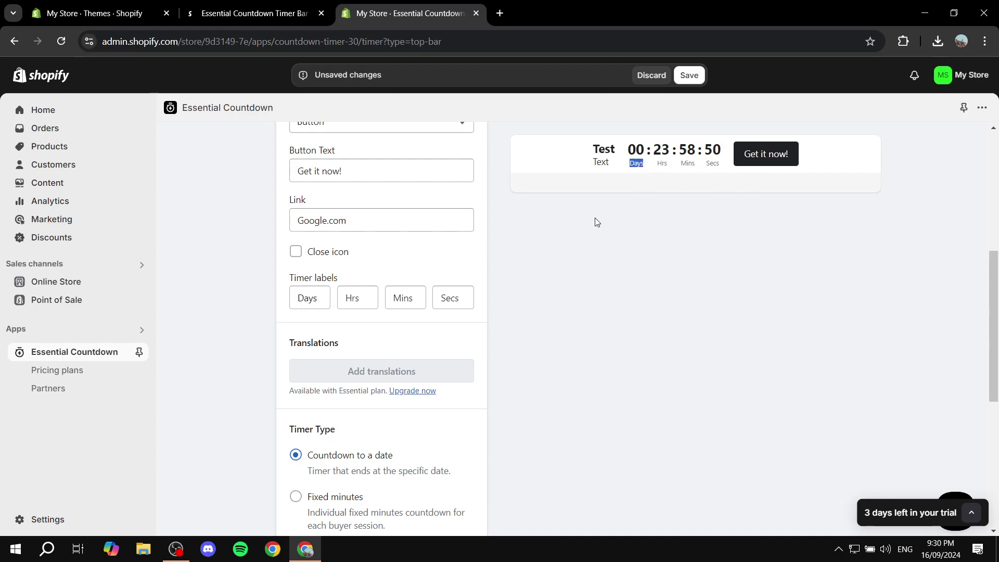
{"action": "left_click", "coordinate": [367, 300]}
{"action": "key", "text": "ctrl+a"}
{"action": "type", "text": "Hours"}
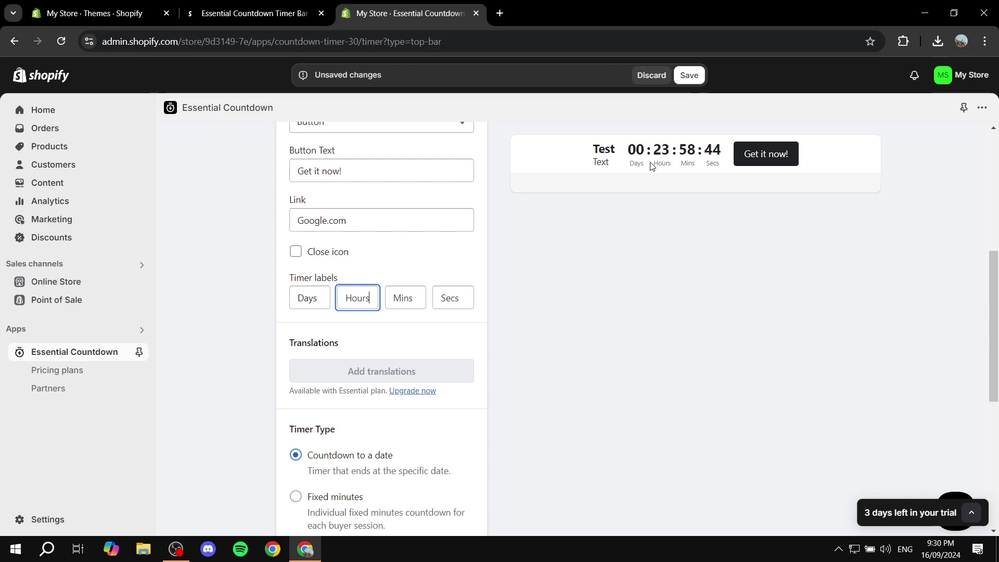
{"action": "double_click", "coordinate": [669, 162]}
{"action": "left_click", "coordinate": [686, 215]}
- Go through the Timer Type, Timer starts and End date settings
{"action": "scroll", "coordinate": [389, 361], "scroll_direction": "down", "scroll_amount": 3}
{"action": "left_click_drag", "start_coordinate": [285, 233], "coordinate": [365, 233]}
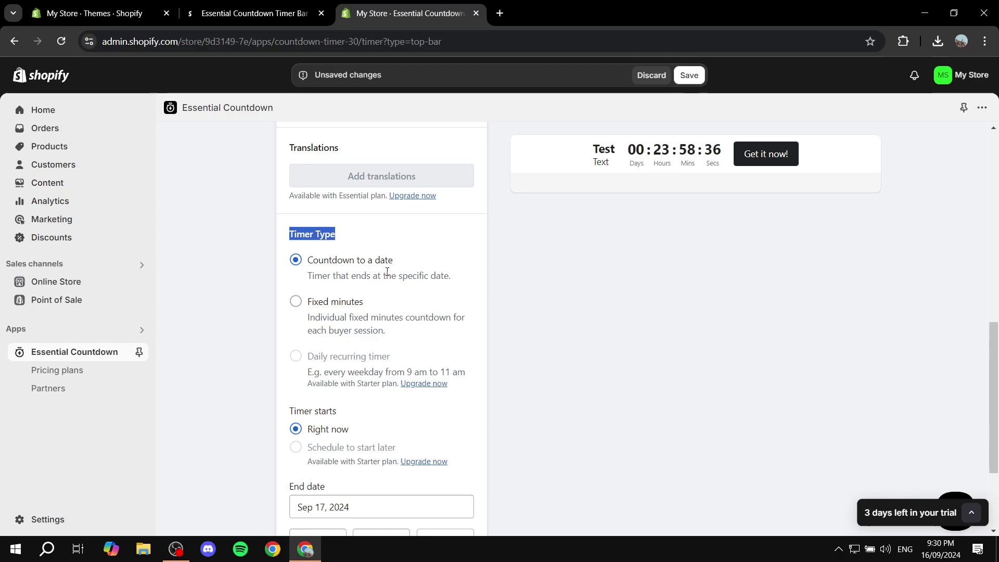
{"action": "left_click", "coordinate": [364, 264]}
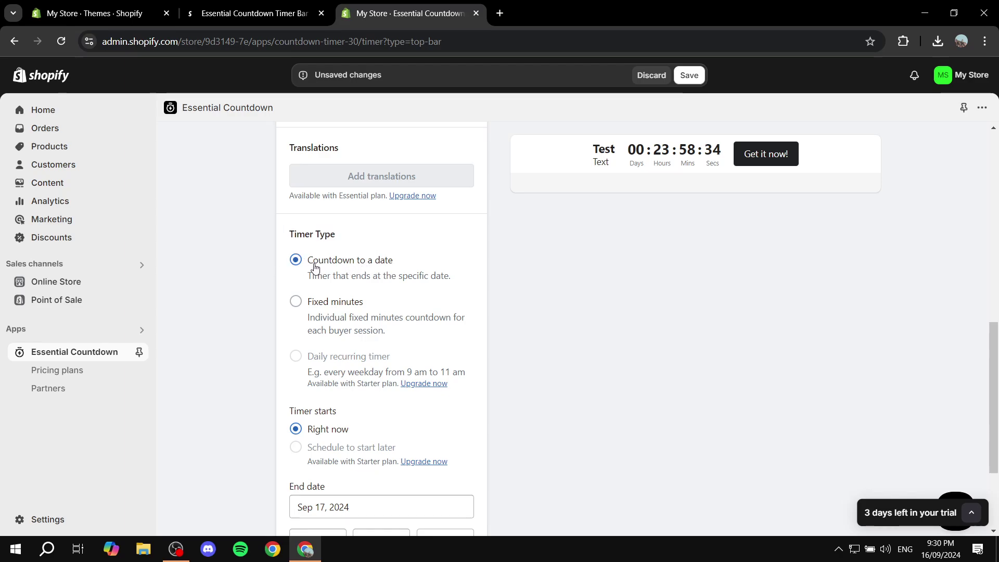
{"action": "scroll", "coordinate": [342, 245], "scroll_direction": "down", "scroll_amount": 1}
{"action": "scroll", "coordinate": [341, 245], "scroll_direction": "down", "scroll_amount": 2}
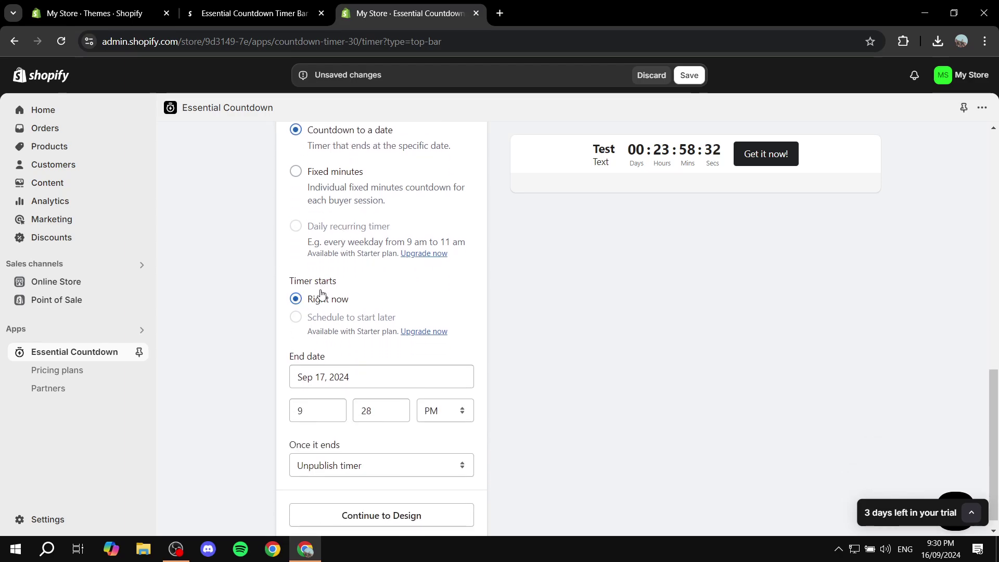
{"action": "left_click_drag", "start_coordinate": [290, 281], "coordinate": [358, 285]}
{"action": "left_click", "coordinate": [304, 301]}
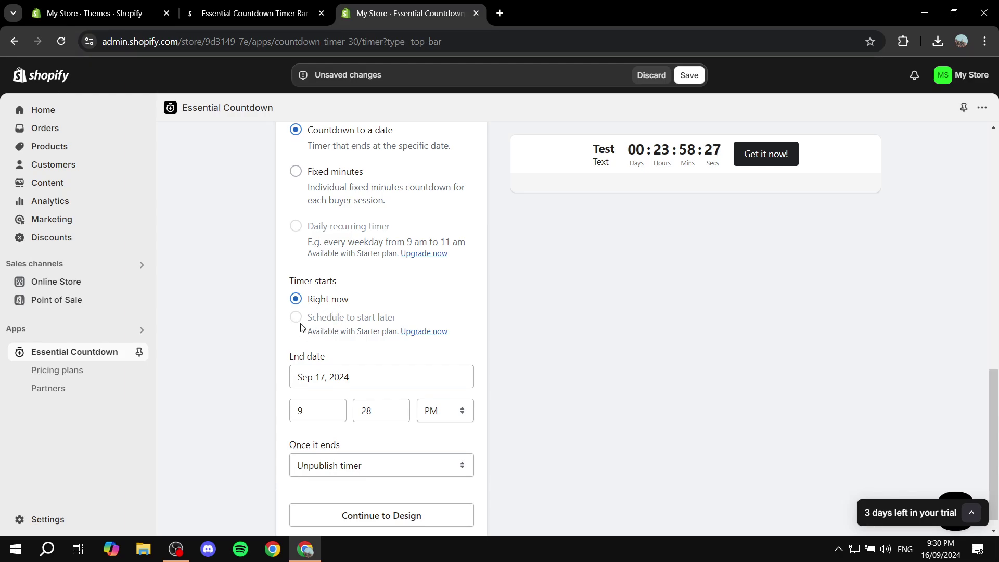
{"action": "left_click_drag", "start_coordinate": [307, 331], "coordinate": [408, 370]}
{"action": "left_click", "coordinate": [529, 350]}
- Set the end date to Sep 20, 2024 at 10:00 PM
{"action": "scroll", "coordinate": [346, 348], "scroll_direction": "down", "scroll_amount": 1}
{"action": "left_click", "coordinate": [365, 359]}
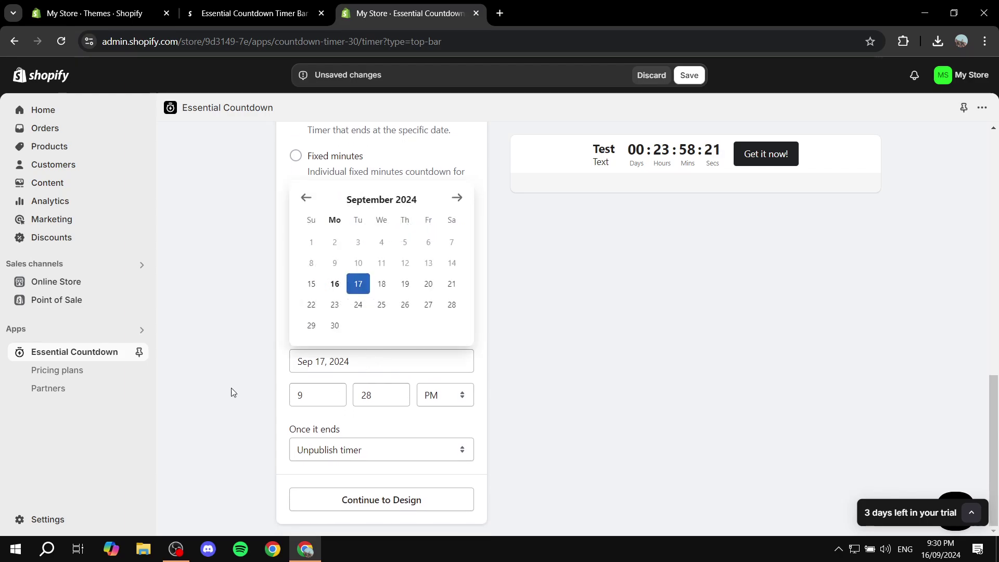
{"action": "left_click", "coordinate": [429, 288]}
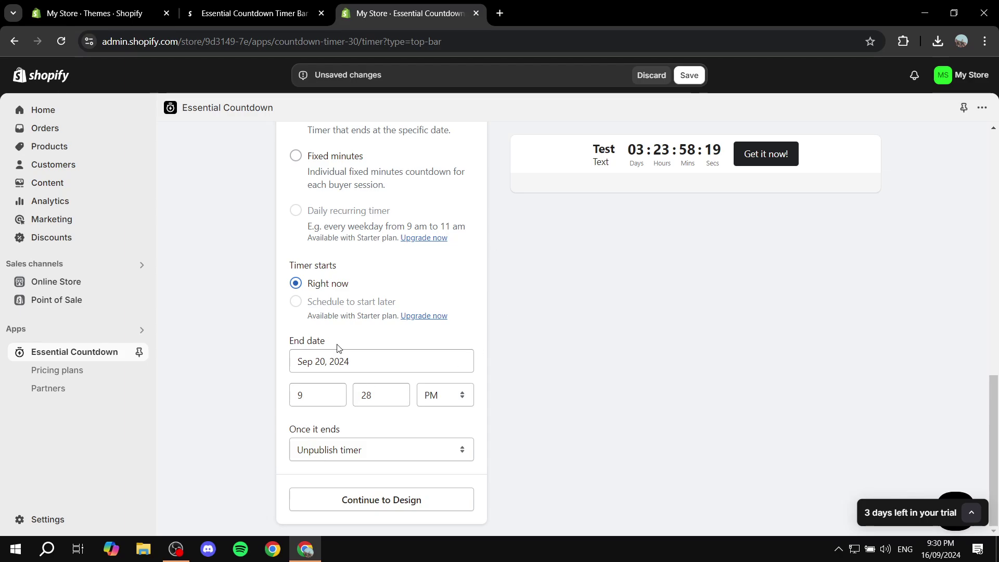
{"action": "left_click", "coordinate": [320, 404]}
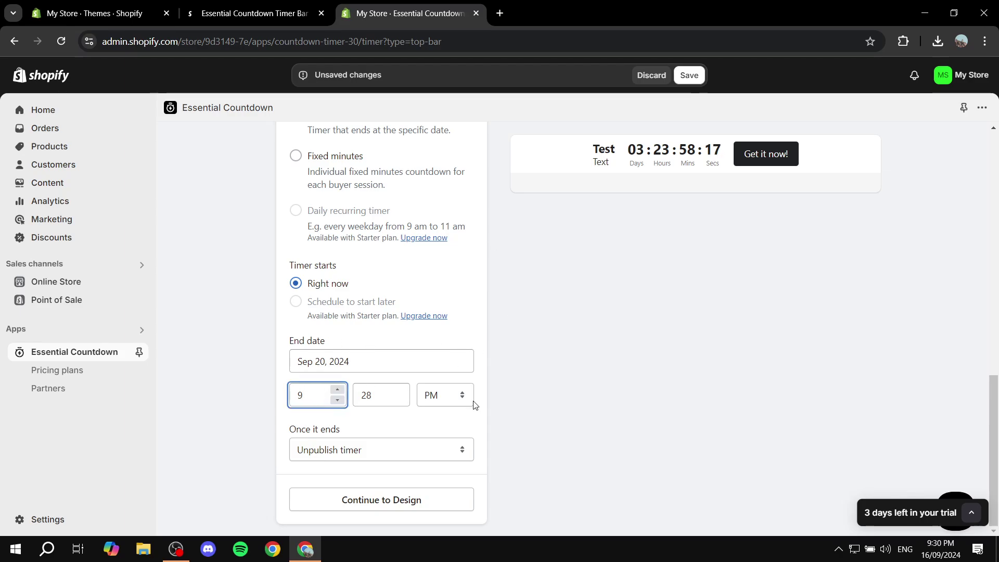
{"action": "key", "text": "BackSpace"}
{"action": "type", "text": "10"}
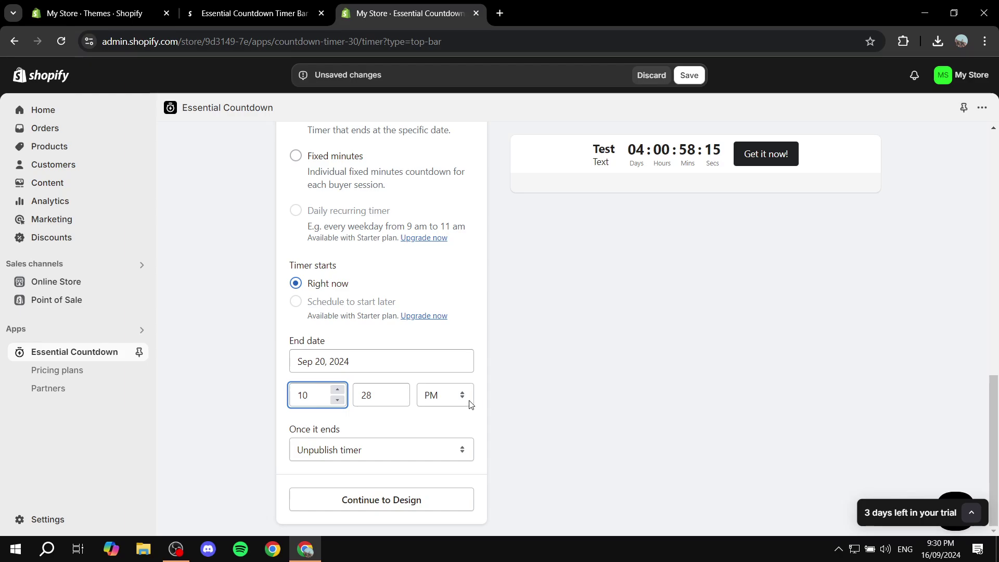
{"action": "left_click", "coordinate": [376, 398]}
{"action": "key", "text": "BackSpace"}
{"action": "key", "text": "BackSpace"}
{"action": "type", "text": "0"}
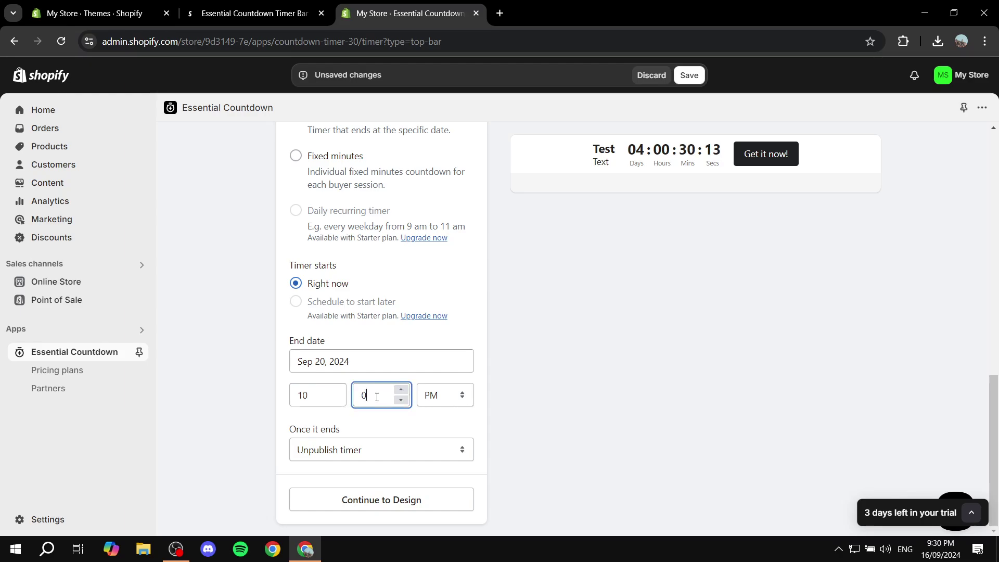
{"action": "left_click", "coordinate": [651, 414]}
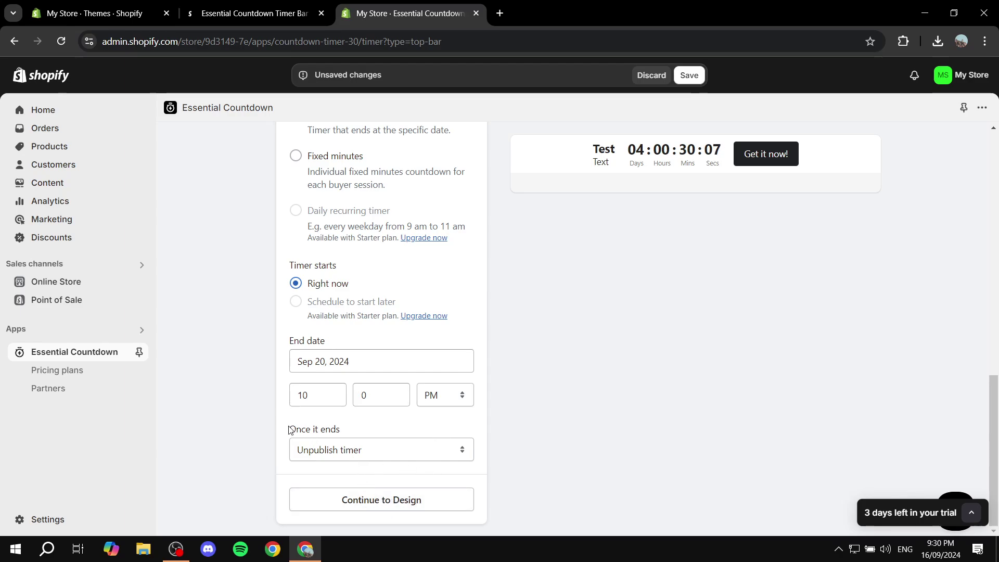
- Keep Unpublish timer as the end action and continue to Design
{"action": "left_click_drag", "start_coordinate": [290, 429], "coordinate": [344, 430]}
{"action": "left_click", "coordinate": [366, 448]}
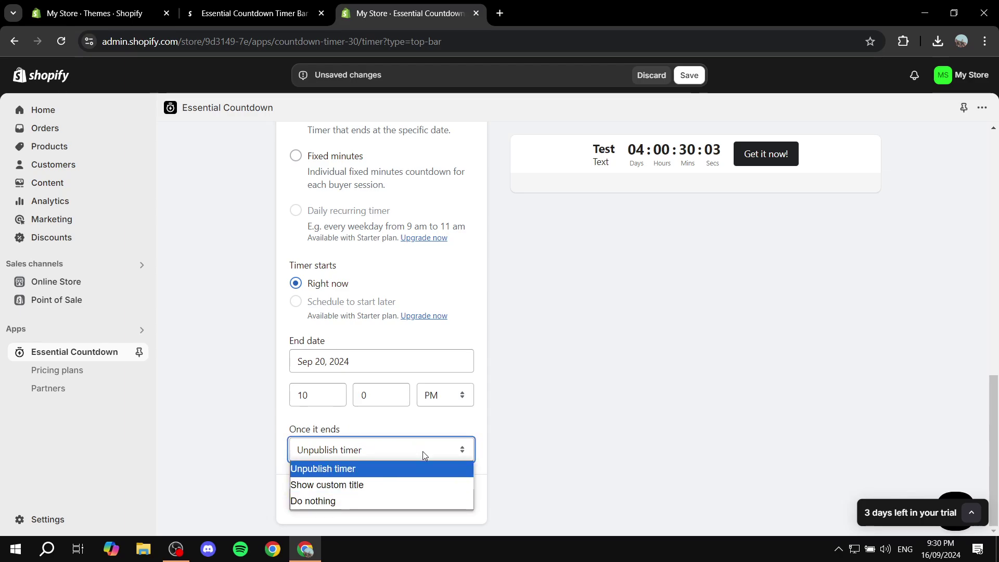
{"action": "left_click", "coordinate": [391, 451]}
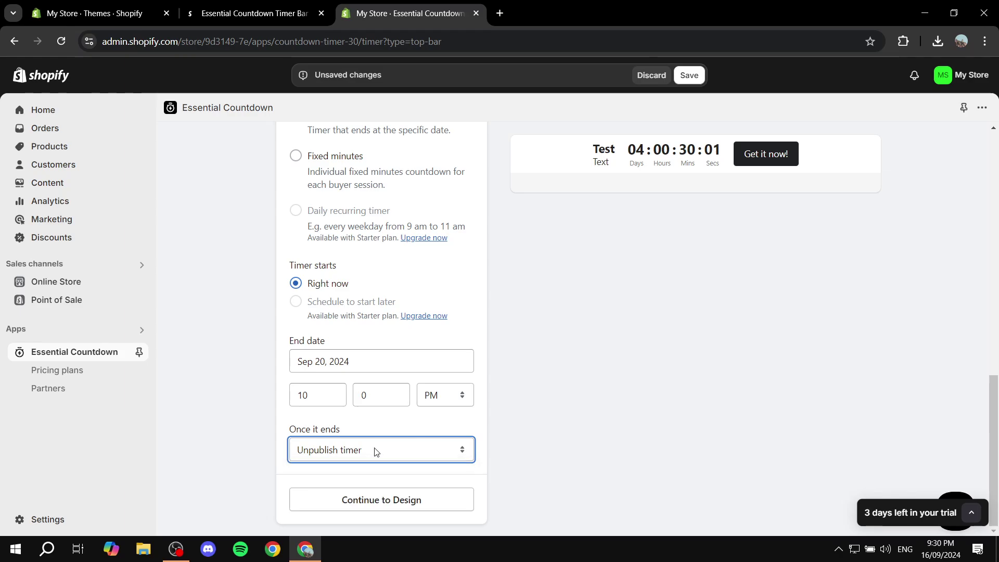
{"action": "left_click", "coordinate": [381, 497]}
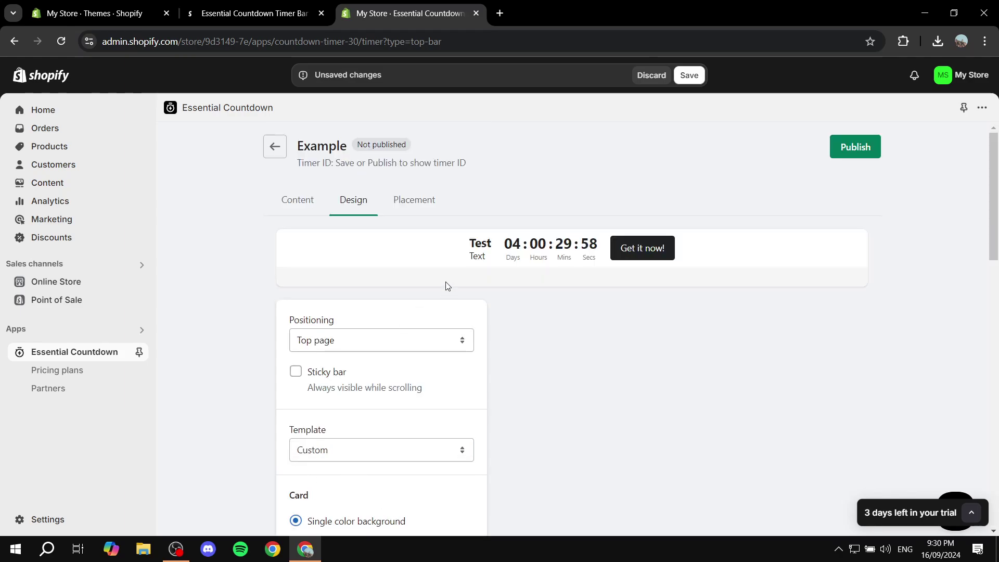
- Check the Design and Placement settings, keep Show on every page, and publish the Example timer
{"action": "scroll", "coordinate": [446, 283], "scroll_direction": "down", "scroll_amount": 8}
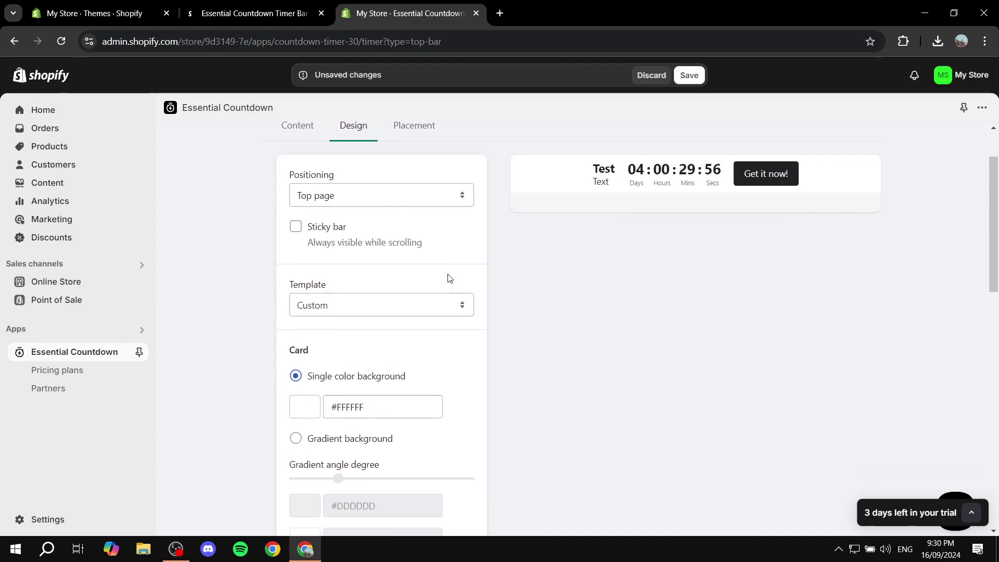
{"action": "scroll", "coordinate": [445, 271], "scroll_direction": "up", "scroll_amount": 8}
{"action": "left_click", "coordinate": [413, 200]}
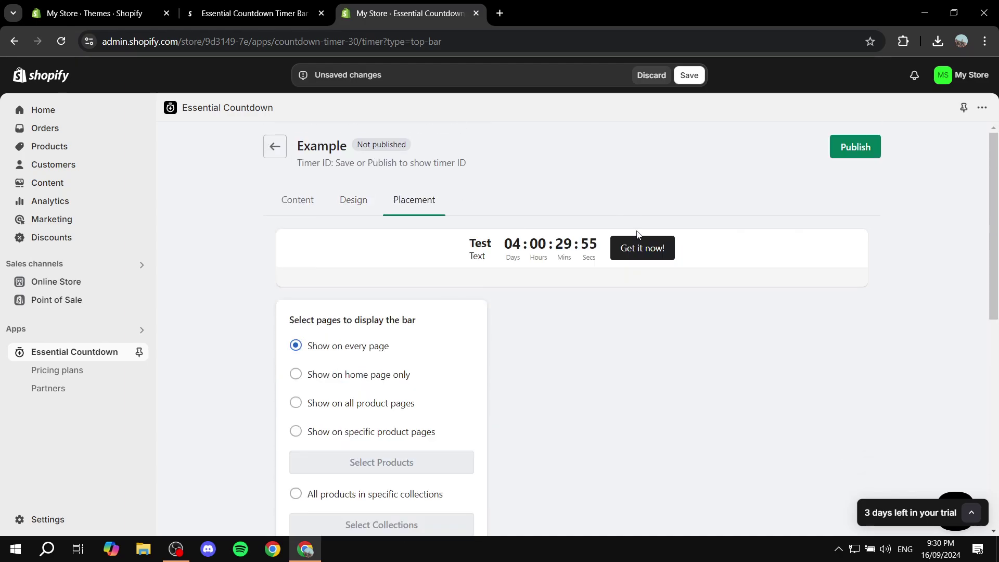
{"action": "scroll", "coordinate": [411, 291], "scroll_direction": "down", "scroll_amount": 8}
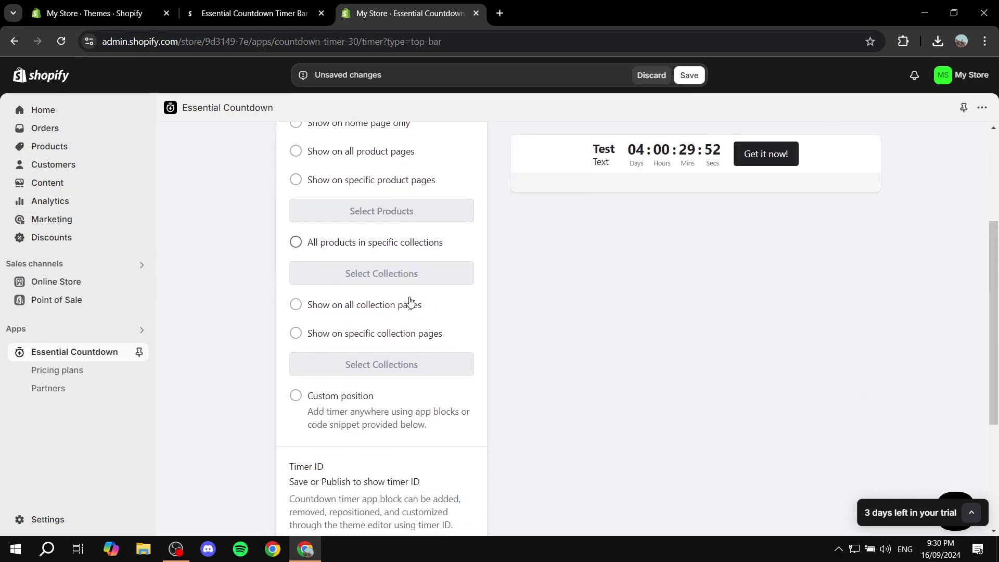
{"action": "scroll", "coordinate": [393, 323], "scroll_direction": "up", "scroll_amount": 8}
{"action": "scroll", "coordinate": [395, 312], "scroll_direction": "down", "scroll_amount": 6}
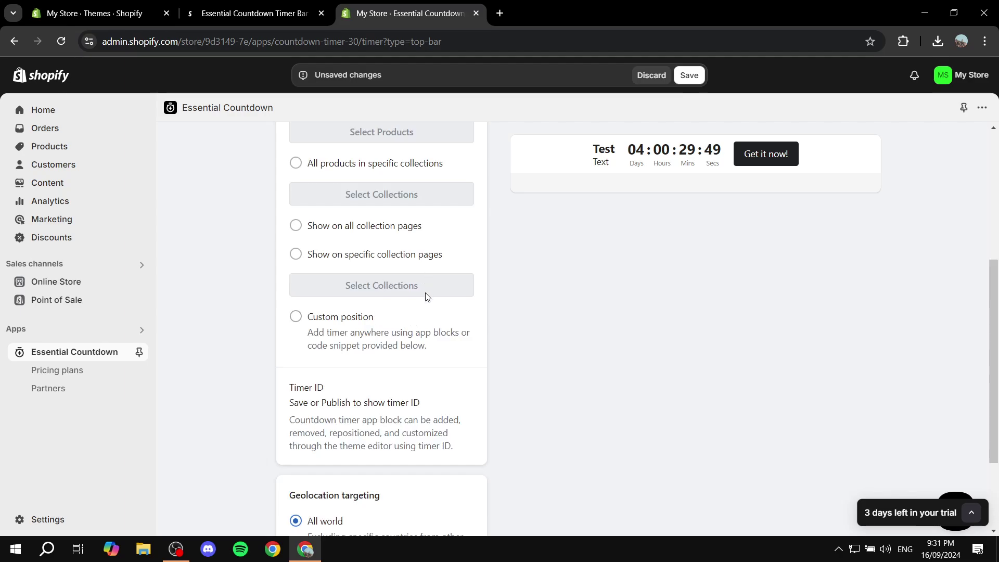
{"action": "scroll", "coordinate": [426, 297], "scroll_direction": "down", "scroll_amount": 3}
{"action": "scroll", "coordinate": [419, 296], "scroll_direction": "up", "scroll_amount": 10}
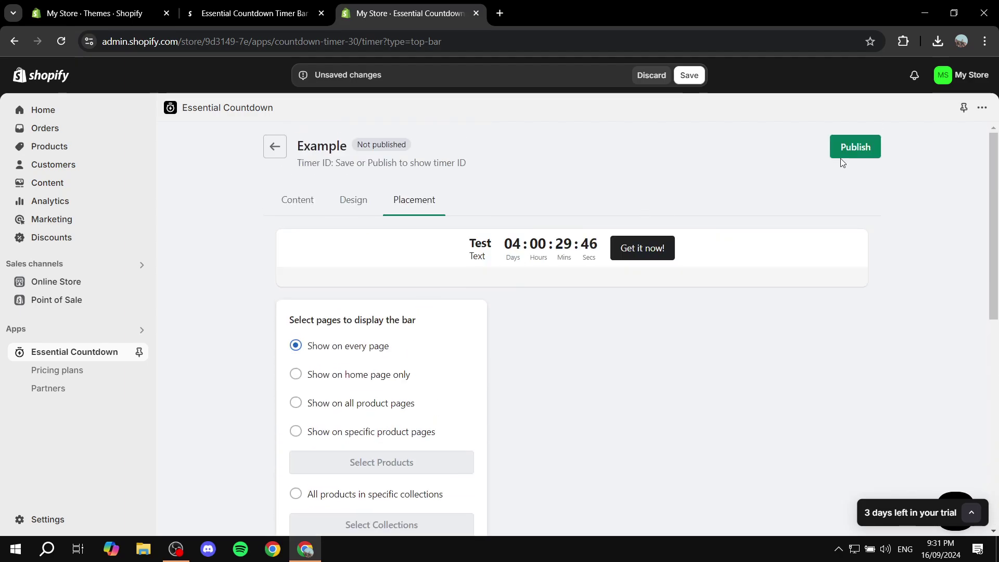
{"action": "left_click", "coordinate": [854, 149]}
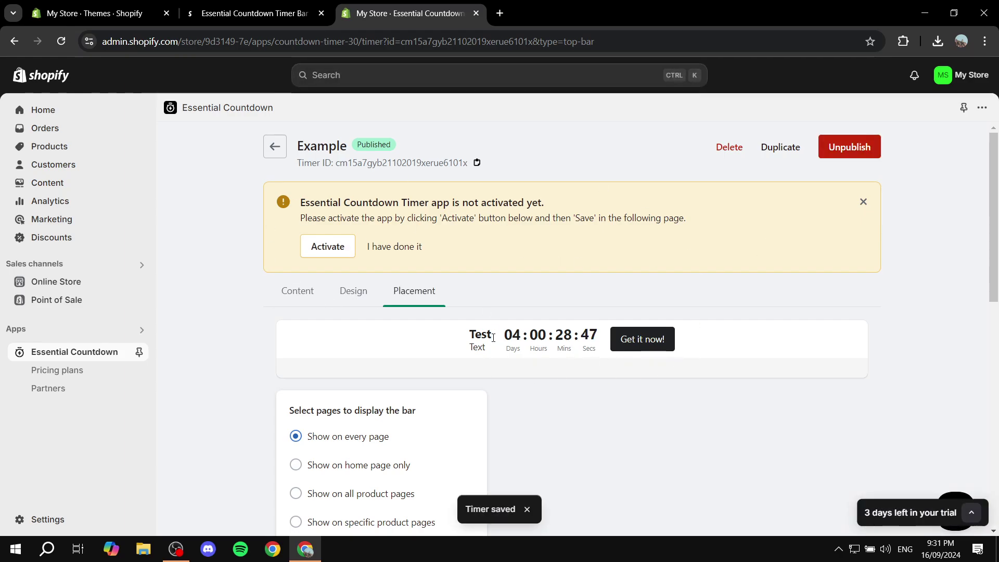
- Activate the Countdown timer embed, save the Dawn theme, and close the theme editor tab
{"action": "left_click", "coordinate": [327, 252]}
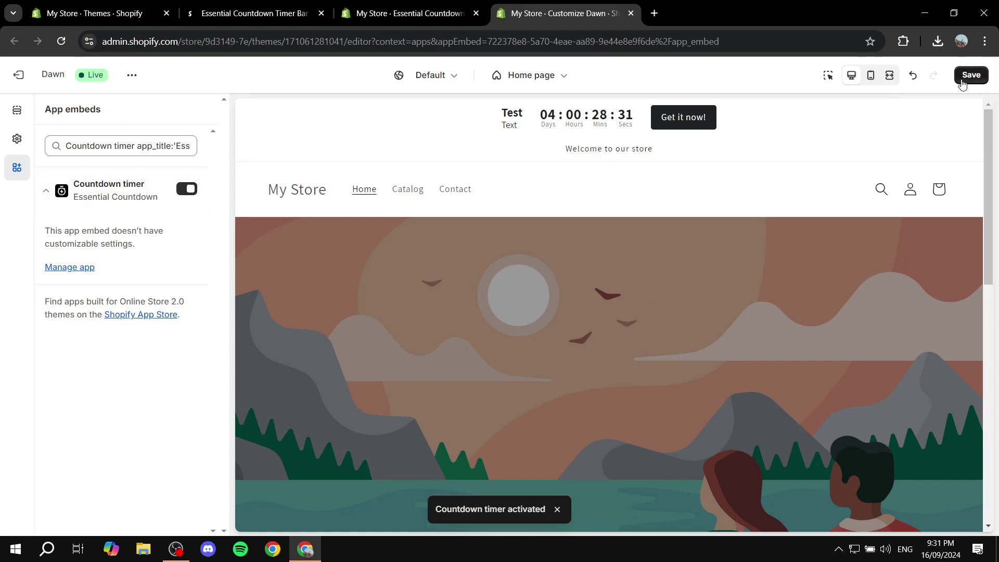
{"action": "left_click", "coordinate": [979, 78]}
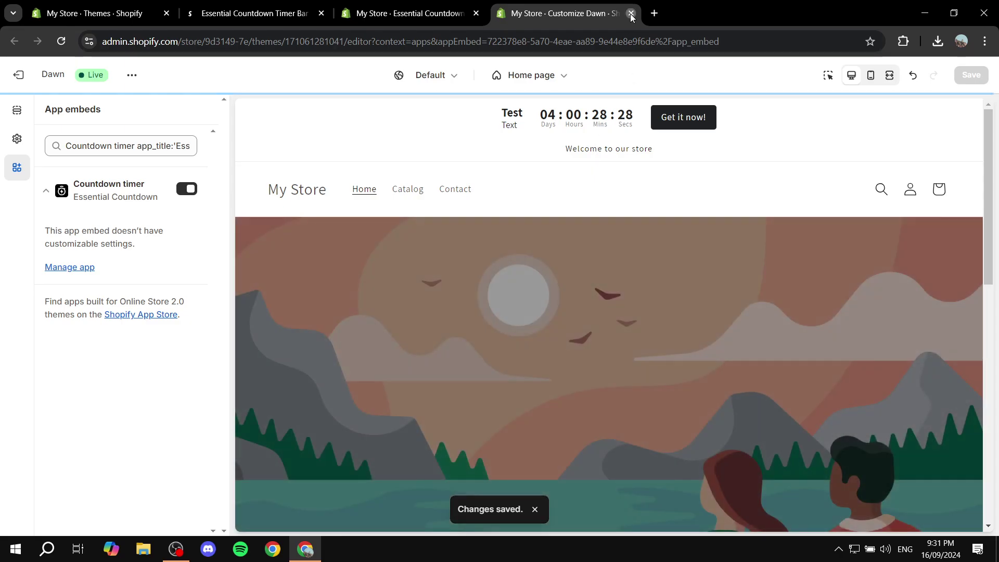
{"action": "left_click", "coordinate": [630, 13]}
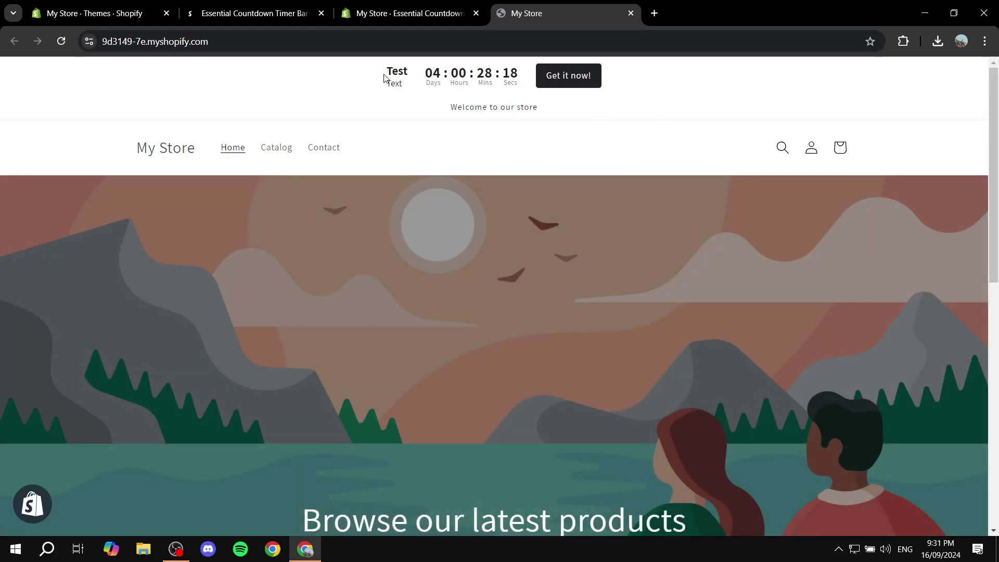
- On the live store, follow the bar's 'Get it now!' button to the /Google.com 404 page
{"action": "left_click_drag", "start_coordinate": [384, 78], "coordinate": [423, 94]}
{"action": "left_click", "coordinate": [426, 116]}
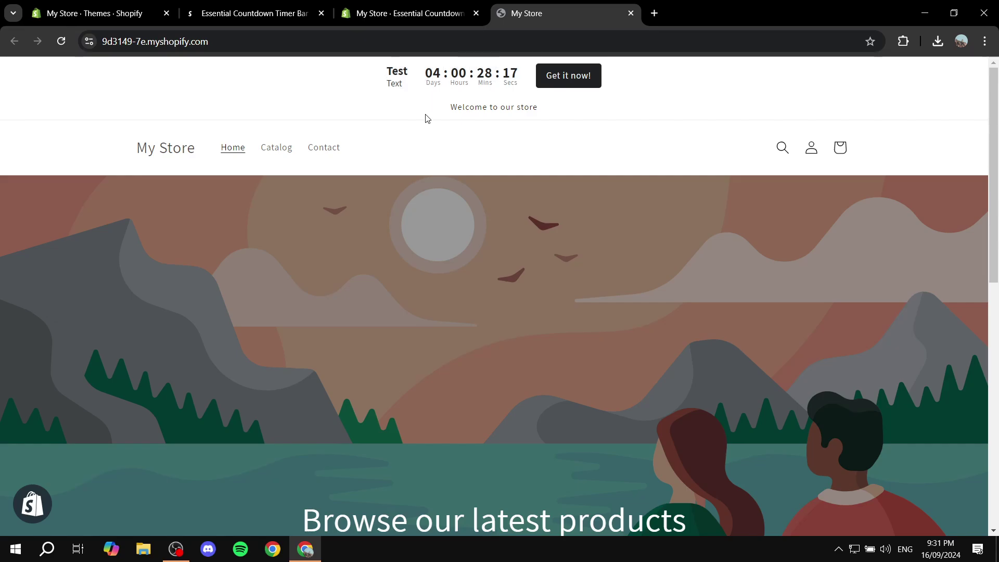
{"action": "left_click", "coordinate": [567, 78]}
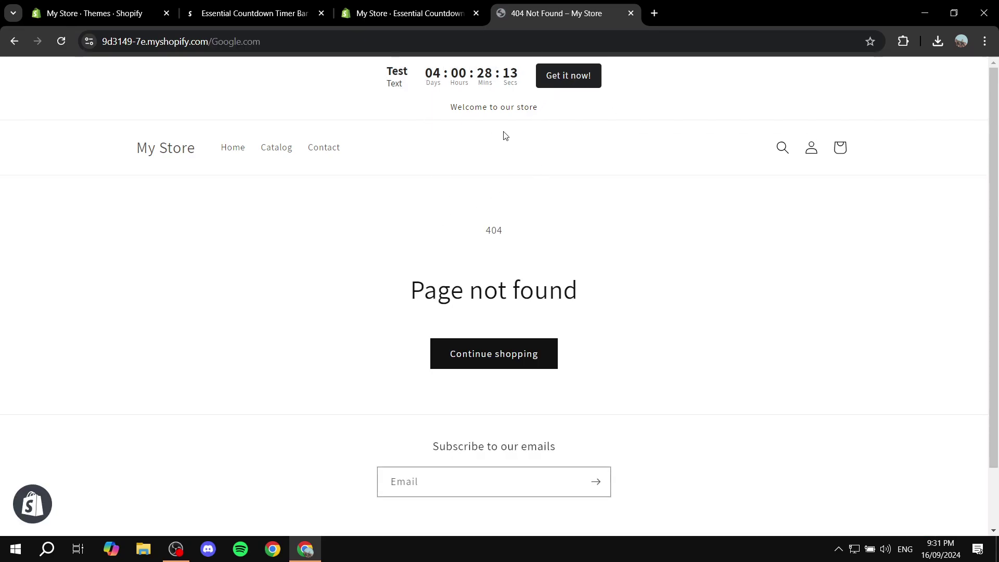